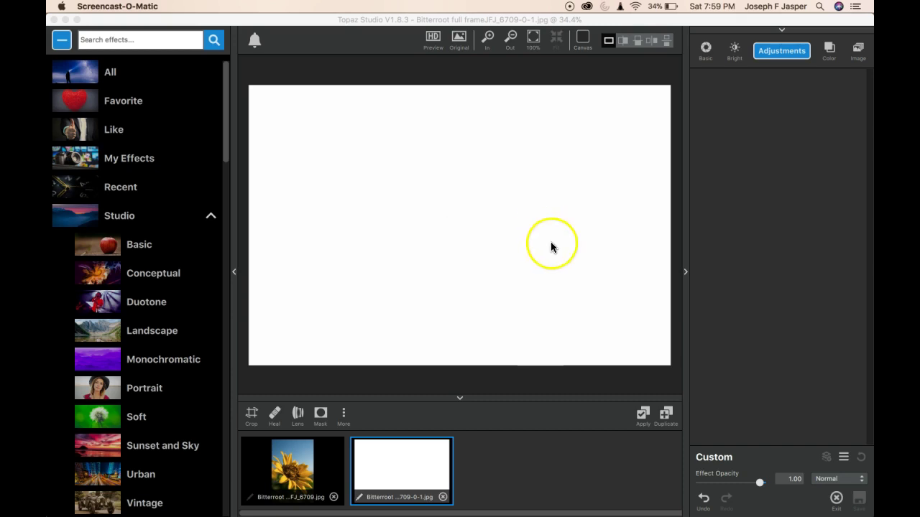
- Apply the white image as a new version, add a 1.00-opacity Color Overlay, and attach a mask
left_click(642, 413)
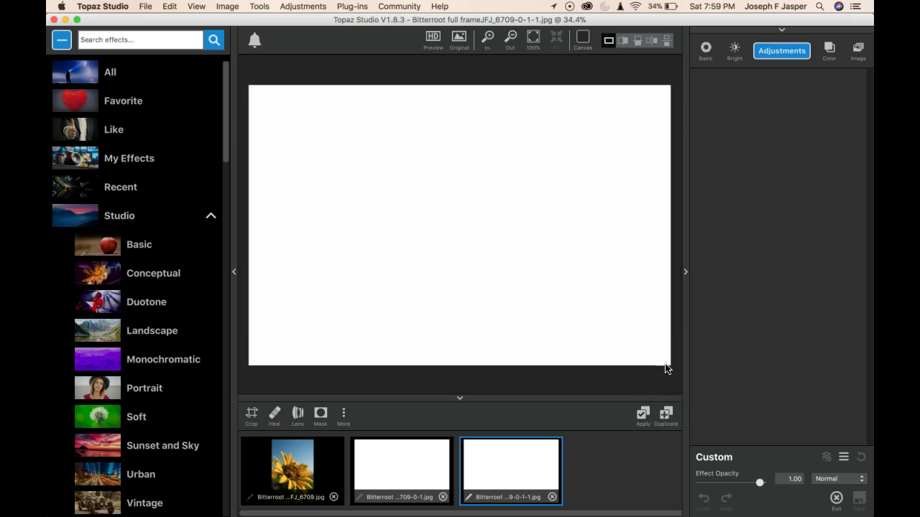
left_click(486, 449)
left_click(828, 48)
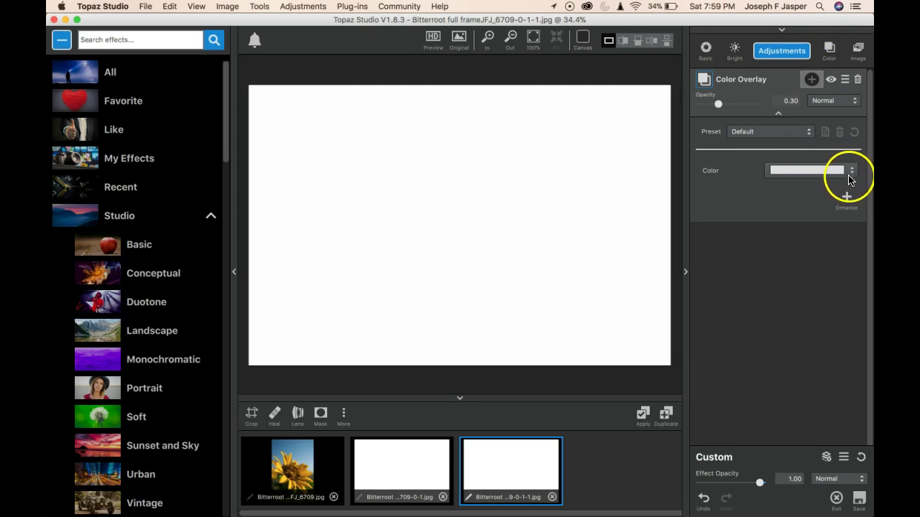
left_click_drag(718, 105, 771, 105)
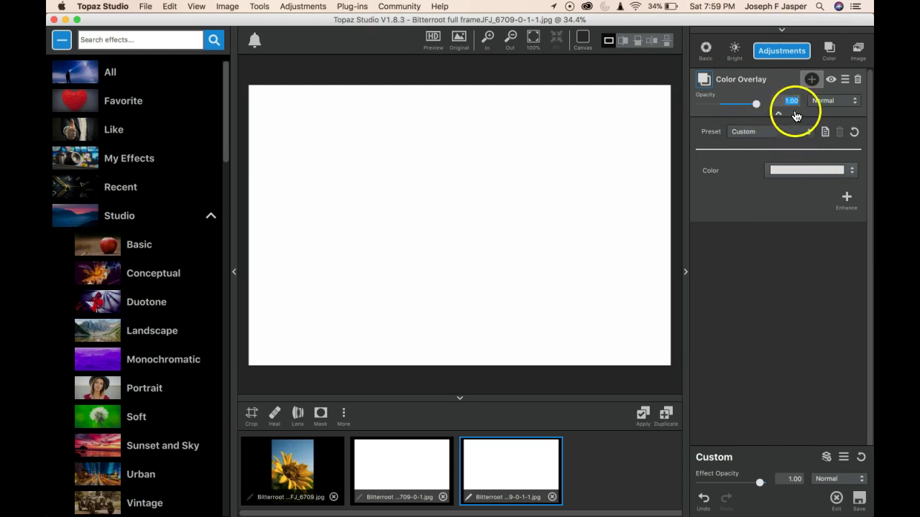
left_click(812, 80)
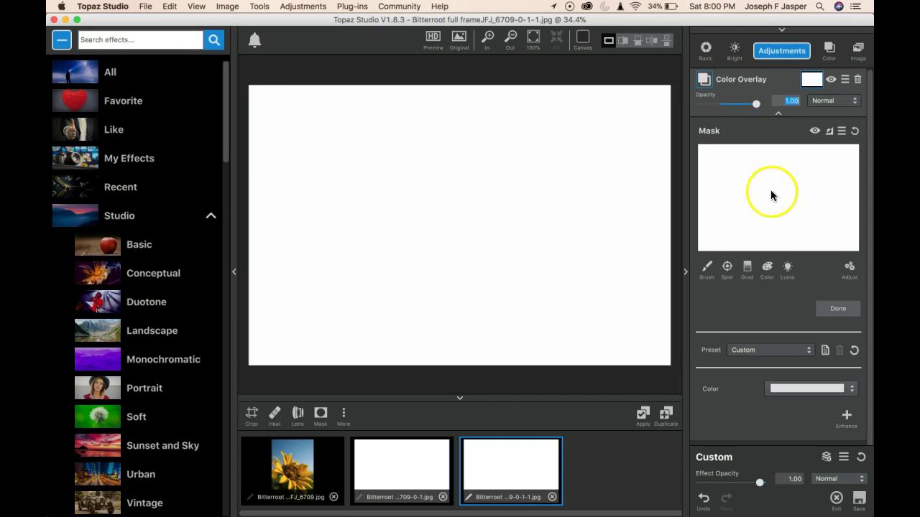
- Set up a hard mask brush with Softness 0.01 and Radius 0.45
left_click(707, 269)
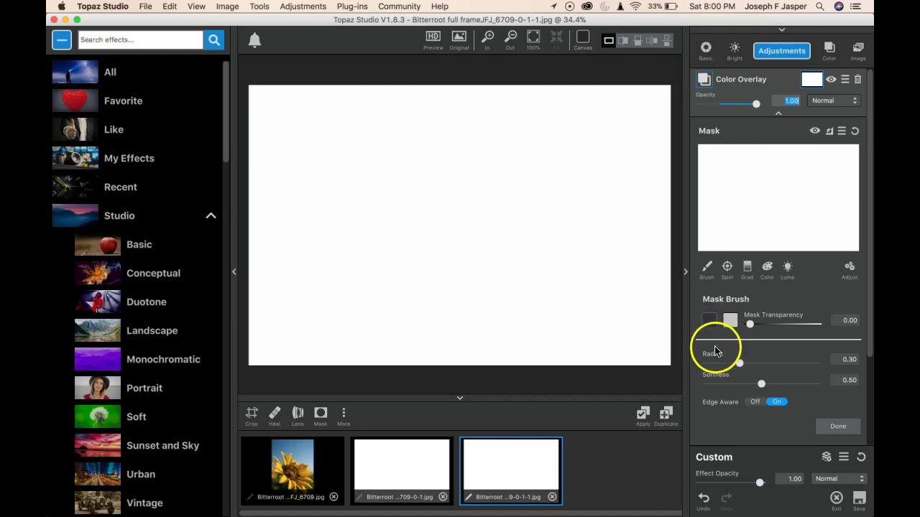
left_click(761, 385)
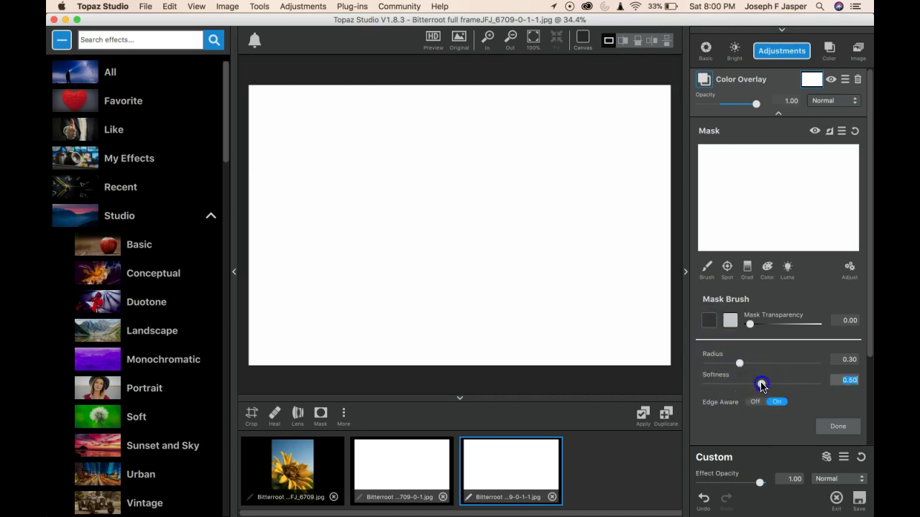
left_click_drag(761, 385, 698, 383)
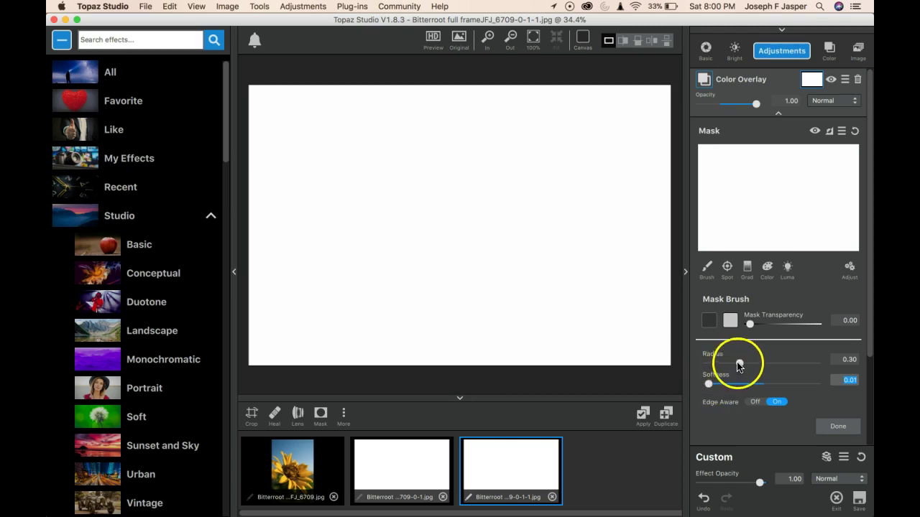
left_click_drag(739, 363, 756, 364)
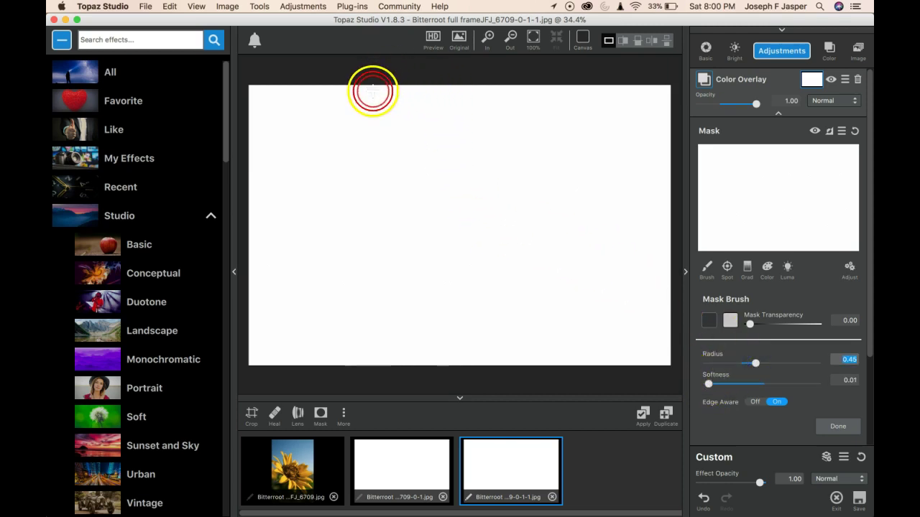
- Paint two vertical stripes, left and right, onto the overlay mask
left_click_drag(372, 94, 367, 381)
mouse_move(507, 94)
left_mouse_down()
mouse_move(510, 88)
mouse_move(505, 361)
left_mouse_up()
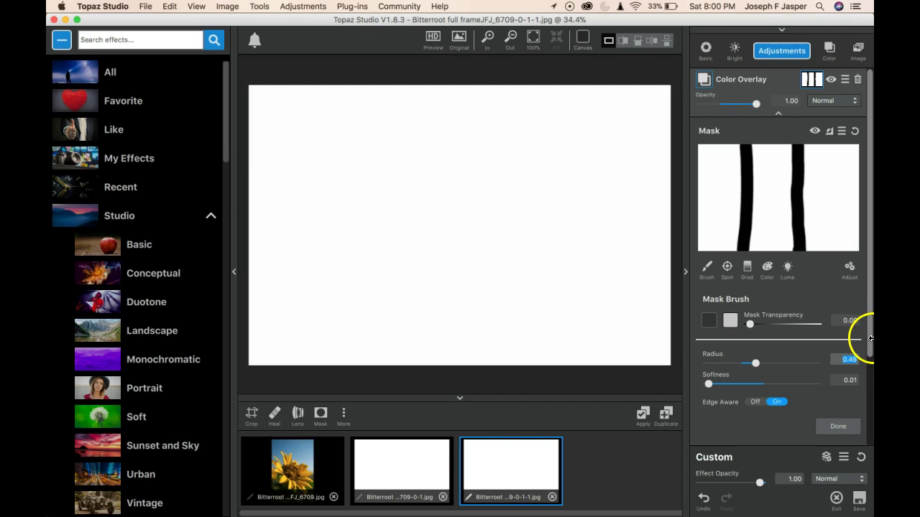
left_click_drag(870, 342, 870, 421)
- Change the Color Overlay colour to blue
left_click(821, 405)
left_click(263, 288)
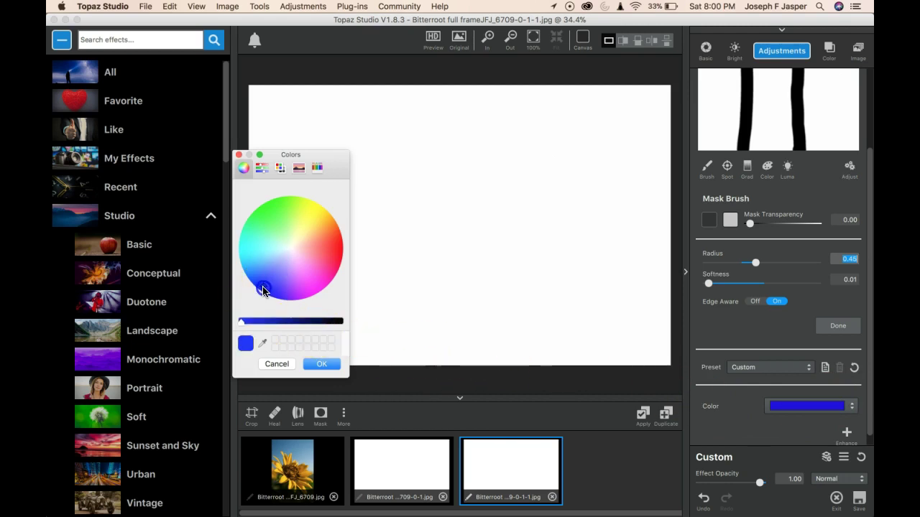
left_click(320, 365)
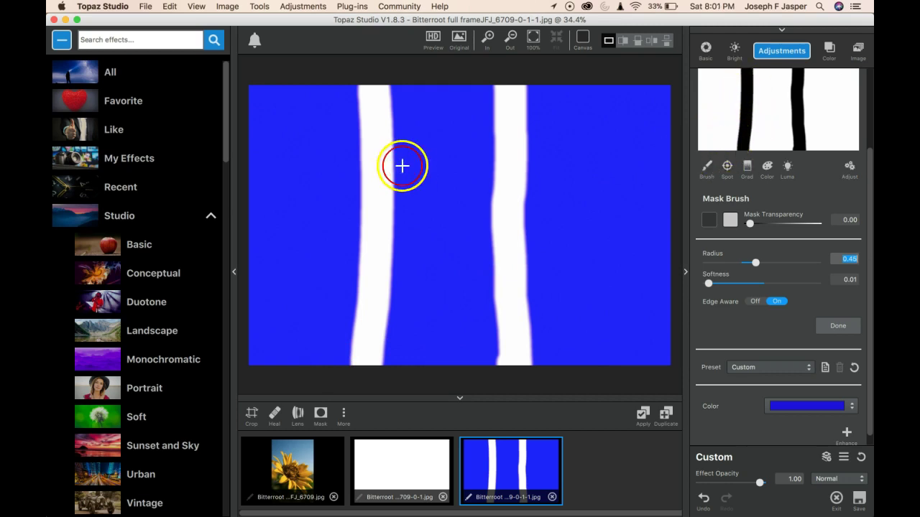
- Retrace the two masked stripes with the mask brush
mouse_move(395, 147)
left_mouse_down()
mouse_move(393, 140)
mouse_move(376, 361)
mouse_move(388, 306)
mouse_move(390, 332)
left_mouse_up()
left_click(441, 339)
mouse_move(440, 339)
left_mouse_down()
mouse_move(482, 150)
mouse_move(470, 164)
mouse_move(452, 269)
mouse_move(466, 308)
mouse_move(508, 329)
mouse_move(561, 319)
mouse_move(575, 299)
mouse_move(600, 300)
mouse_move(623, 284)
mouse_move(688, 140)
left_mouse_up()
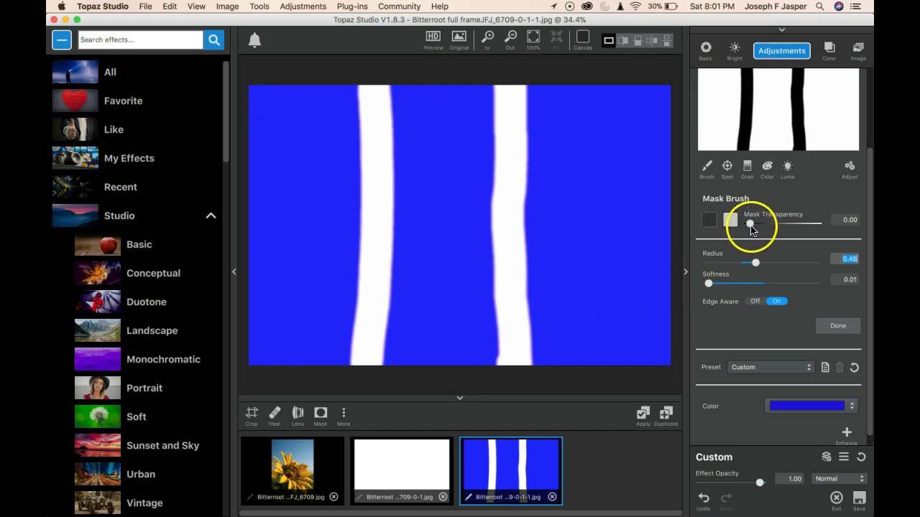
- Set Mask Transparency to 0.47 and paint a half-strength horizontal band across the image
mouse_move(750, 223)
left_mouse_down()
mouse_move(769, 224)
mouse_move(773, 242)
left_mouse_up()
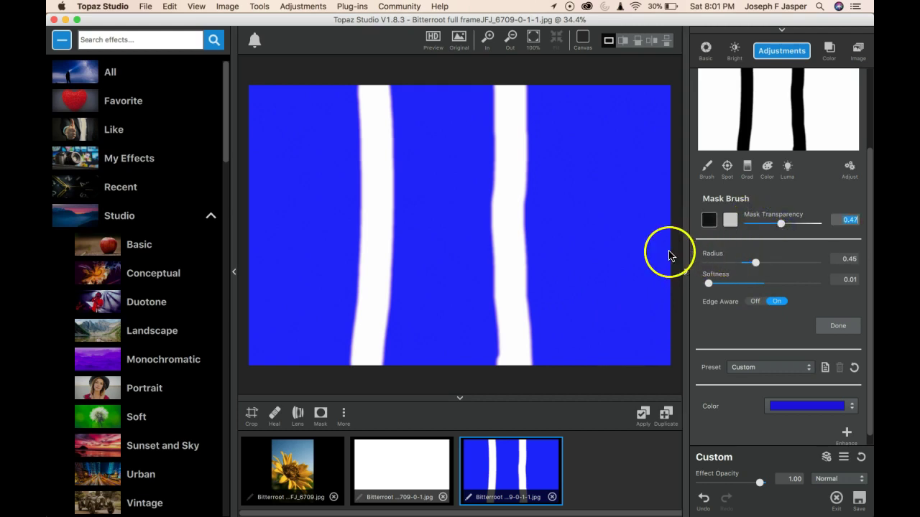
left_click(413, 239)
left_click(246, 220)
mouse_move(257, 227)
left_mouse_down()
mouse_move(477, 216)
mouse_move(611, 223)
mouse_move(658, 241)
left_mouse_up()
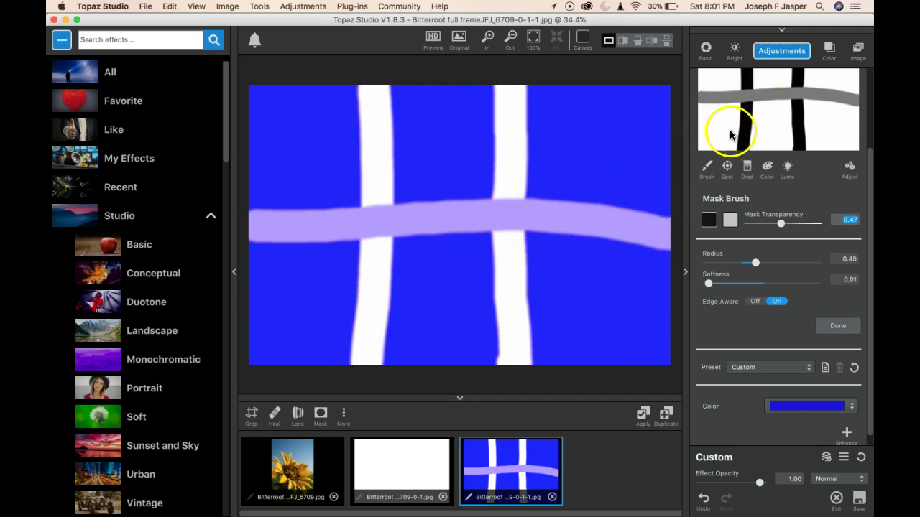
- At 0.19 transparency, paint two short vertical pills between the stripes
left_click(305, 256)
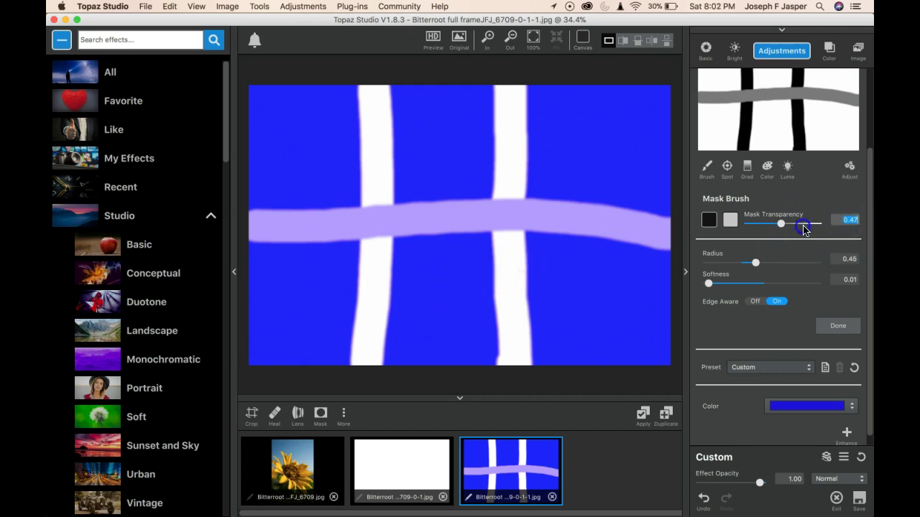
left_click_drag(460, 255, 460, 284)
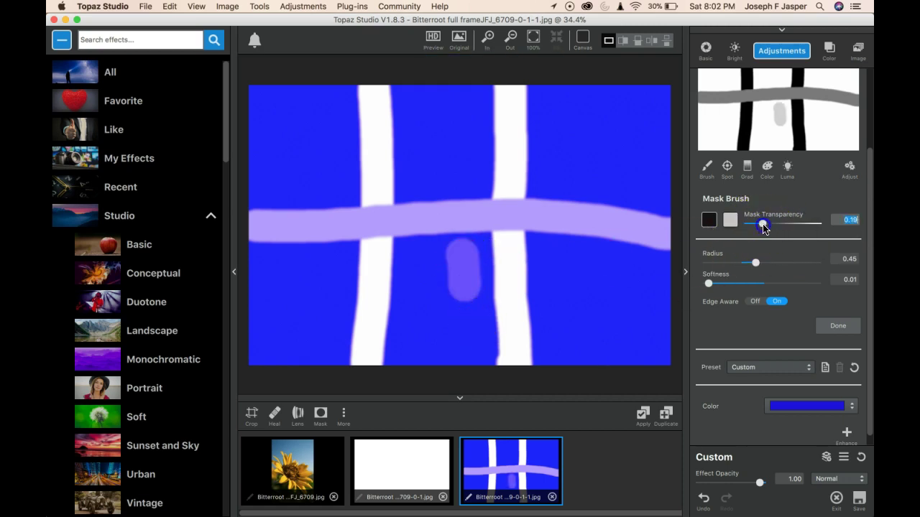
mouse_move(423, 254)
left_mouse_down()
mouse_move(426, 291)
mouse_move(474, 275)
mouse_move(464, 267)
left_mouse_up()
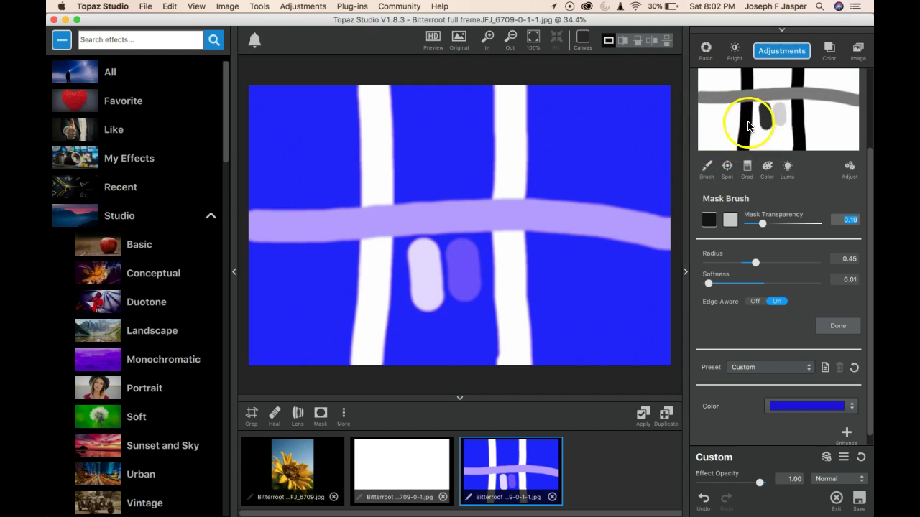
left_click(422, 272)
left_click(379, 287)
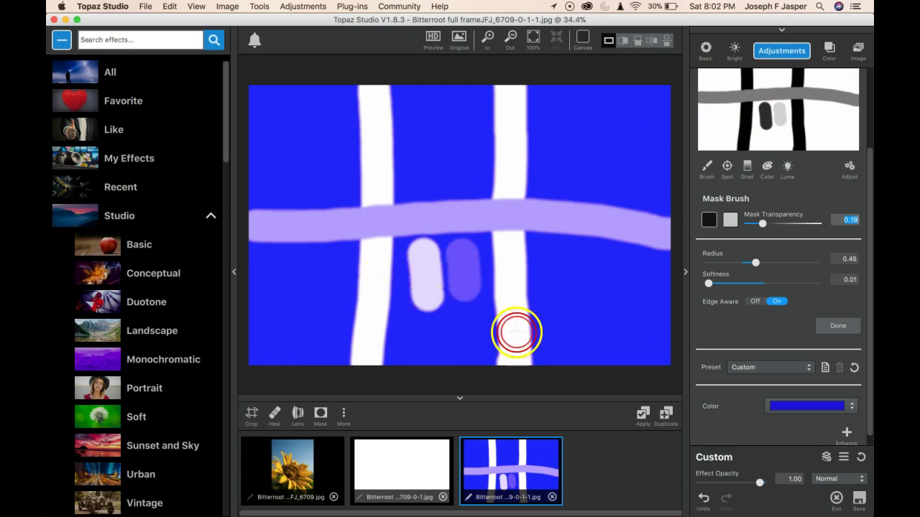
left_click(417, 267)
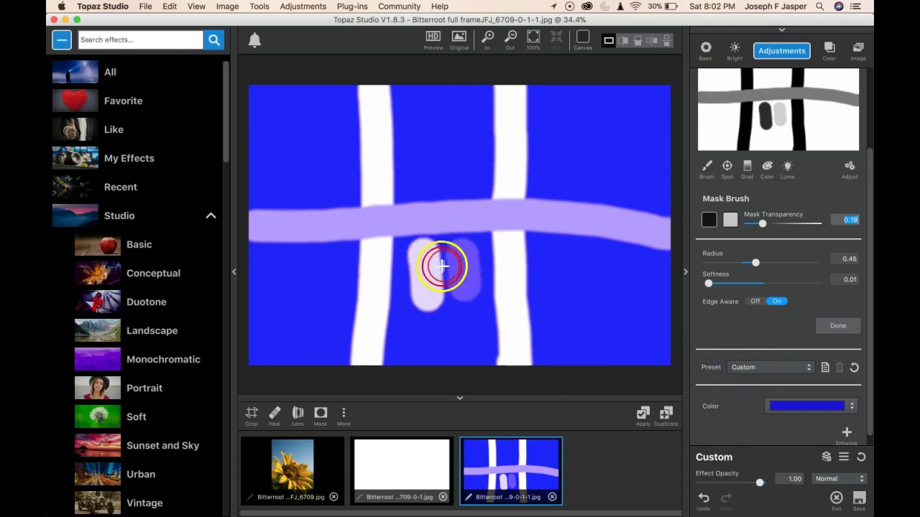
mouse_move(456, 263)
left_mouse_down()
mouse_move(519, 229)
mouse_move(462, 283)
mouse_move(479, 247)
left_mouse_up()
left_click(518, 230)
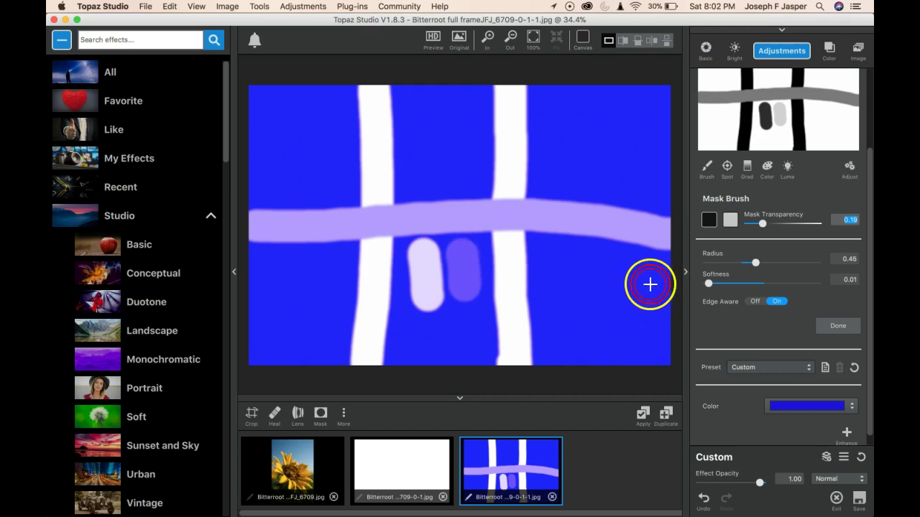
left_click(641, 321)
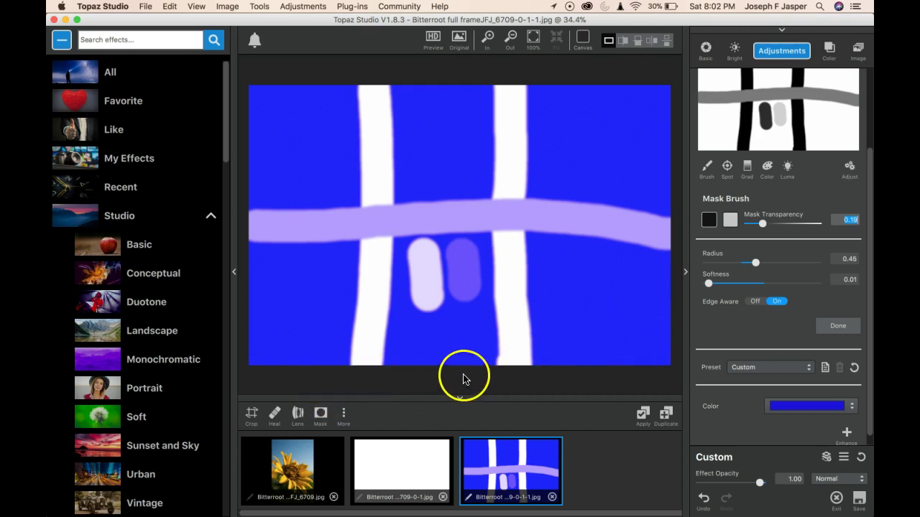
- Set the mask Contrast to 1.92 and Density to -0.22, then switch to the sunflower photo
left_click(854, 167)
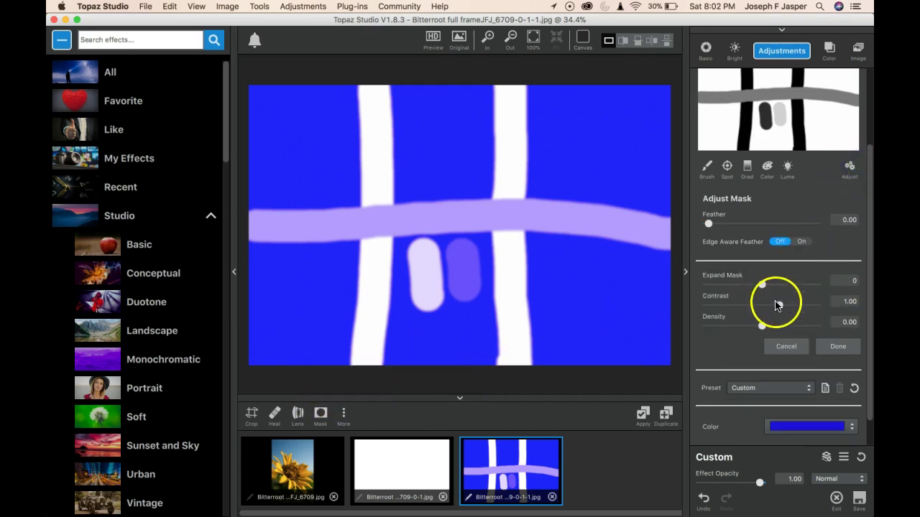
left_click(780, 307)
mouse_move(783, 307)
left_mouse_down()
mouse_move(812, 305)
mouse_move(788, 304)
left_mouse_up()
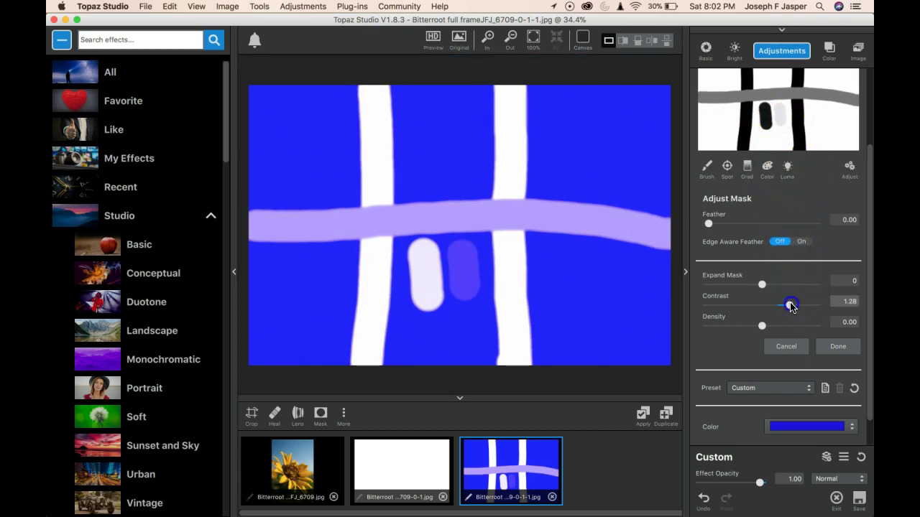
left_click_drag(791, 306, 804, 307)
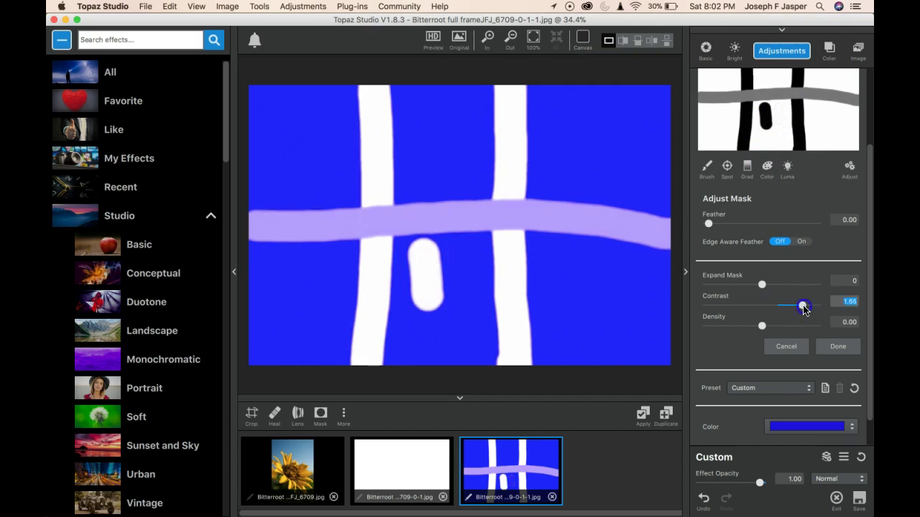
mouse_move(803, 309)
left_mouse_down()
mouse_move(763, 307)
mouse_move(801, 305)
left_mouse_up()
left_click_drag(762, 327, 810, 308)
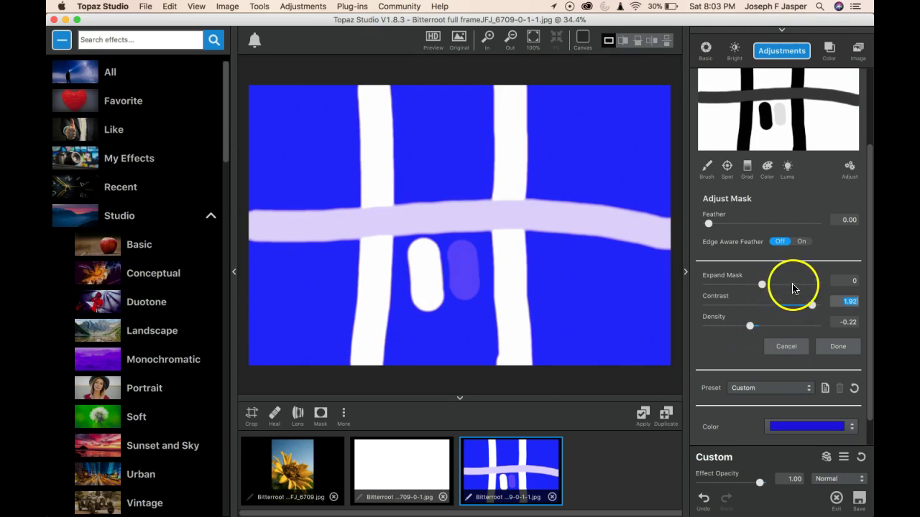
left_click(62, 476)
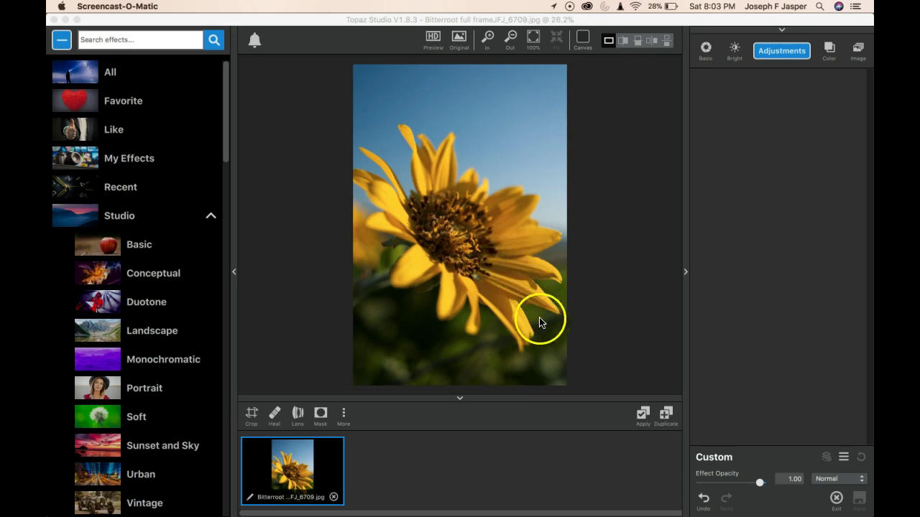
- Layer a duplicate sunflower over itself and sample a yellow petal for a colour mask (Hue 0.14, Range 0.40)
left_click(665, 415)
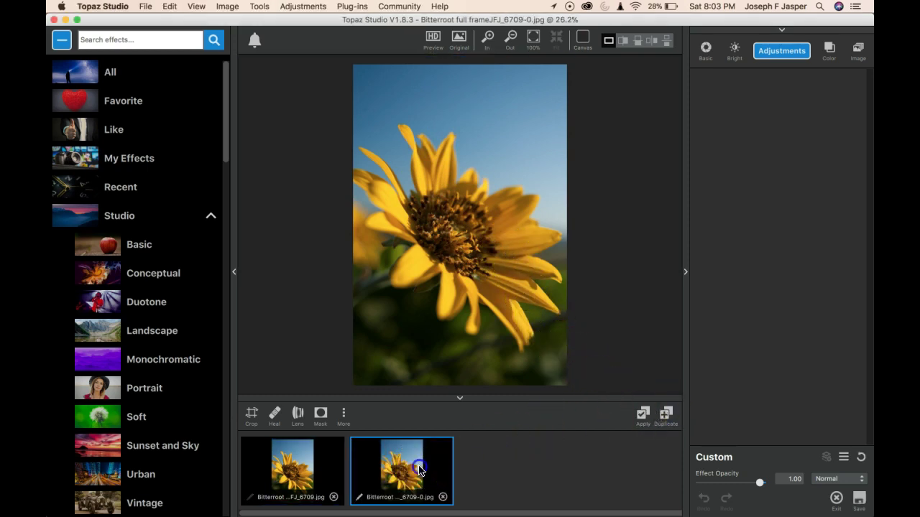
left_click_drag(417, 493, 800, 181)
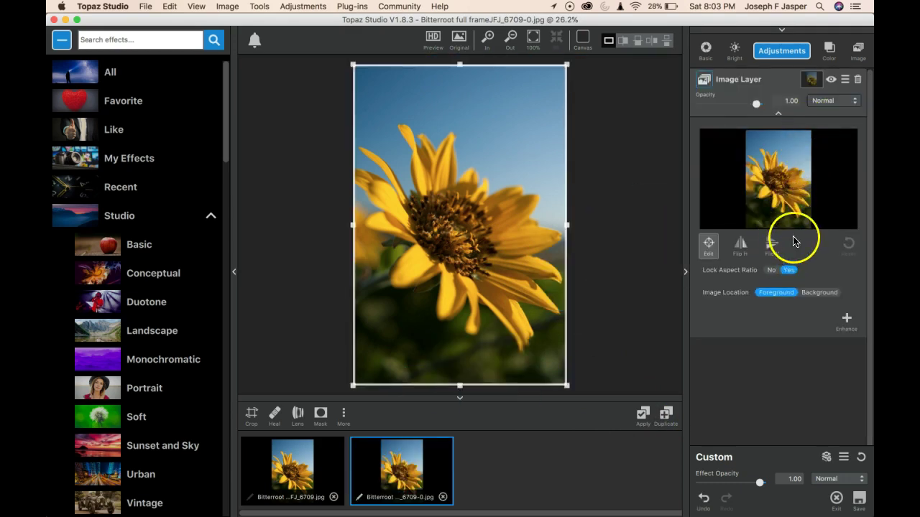
left_click(812, 80)
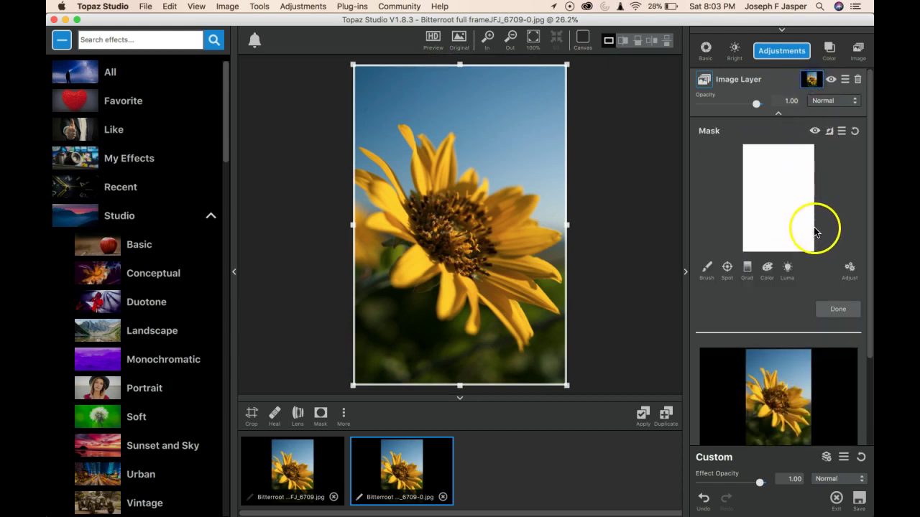
left_click(766, 269)
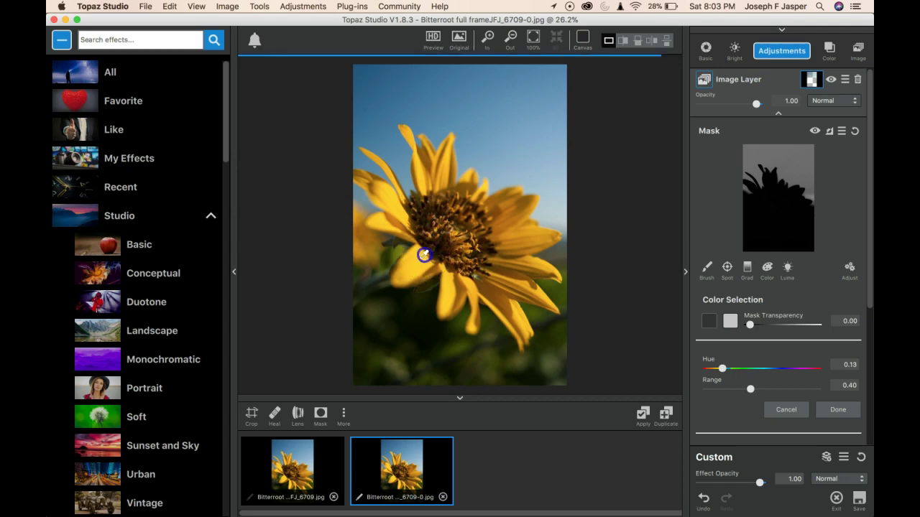
left_click(423, 255)
left_click_drag(430, 259, 782, 319)
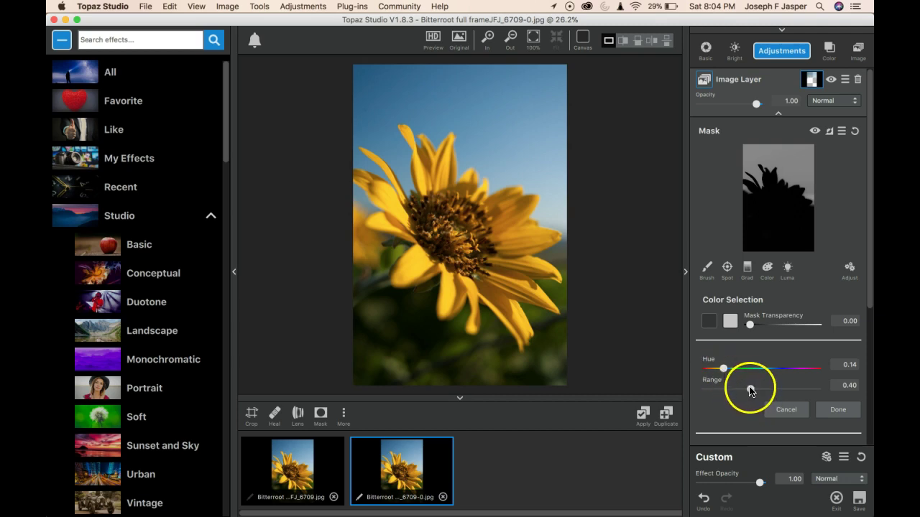
- Narrow the colour-selection Range from 0.40 down to 0.03 to isolate the petals
left_click_drag(752, 388, 732, 389)
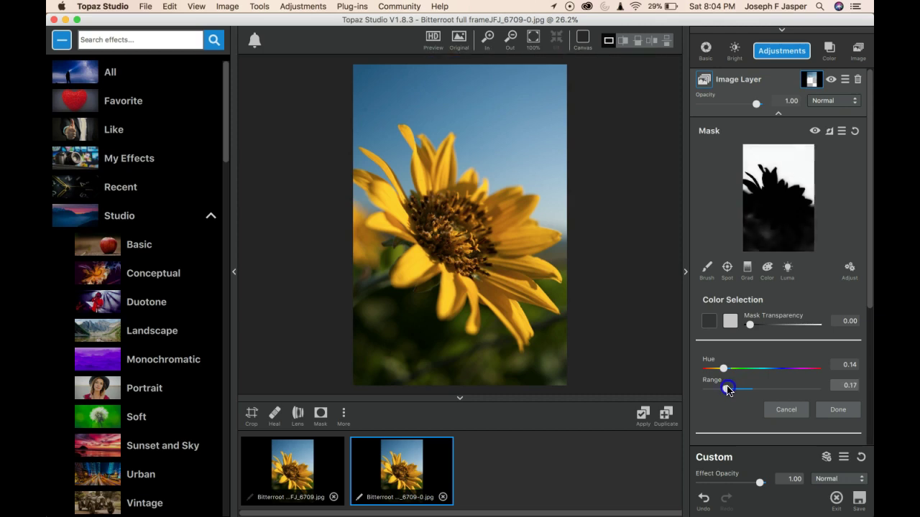
left_click_drag(728, 390, 711, 388)
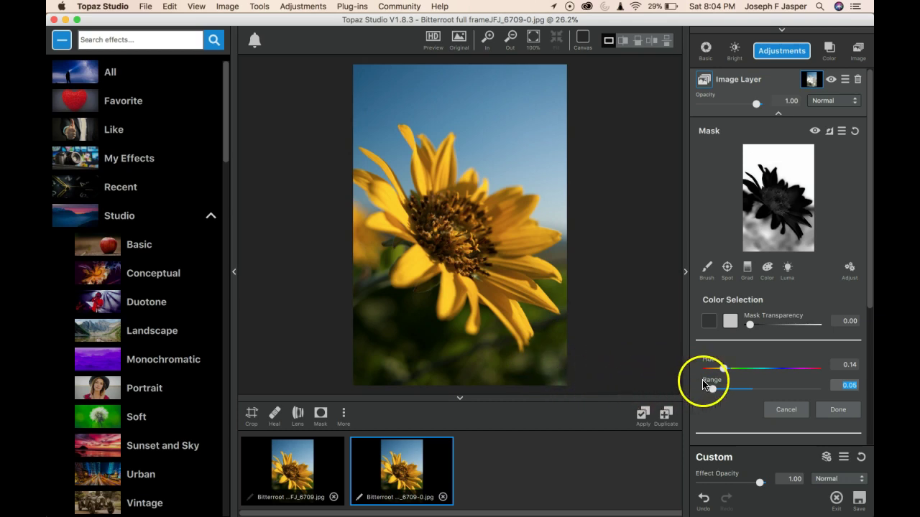
left_click_drag(715, 394, 707, 393)
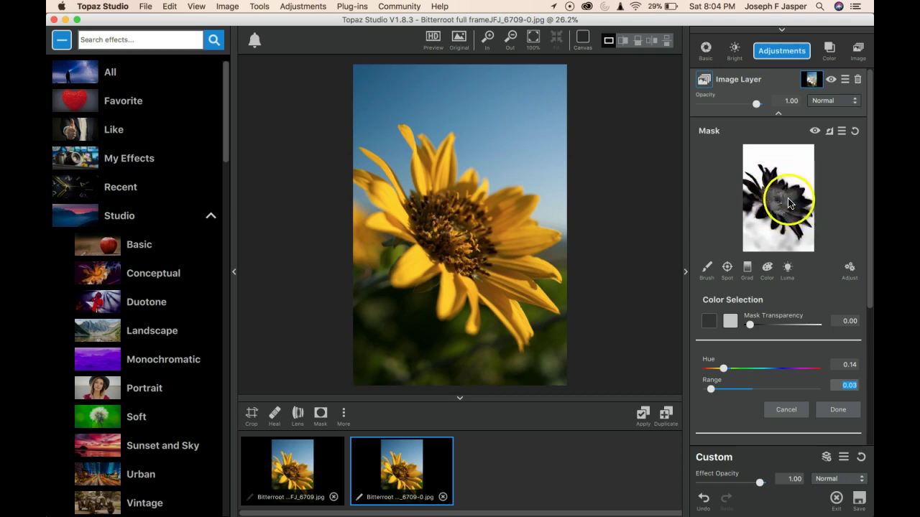
- Copy the flower mask and add a Color Overlay adjustment at 0.30 opacity
left_click(844, 130)
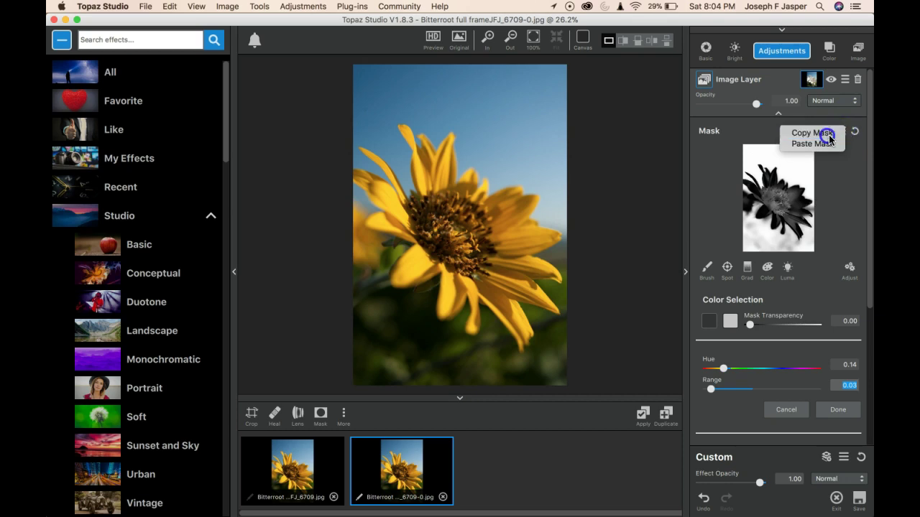
left_click(826, 135)
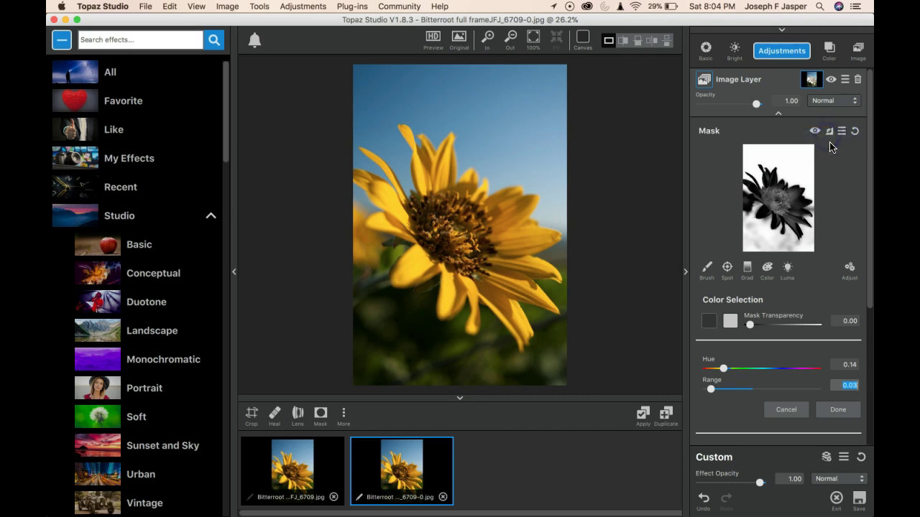
left_click(797, 56)
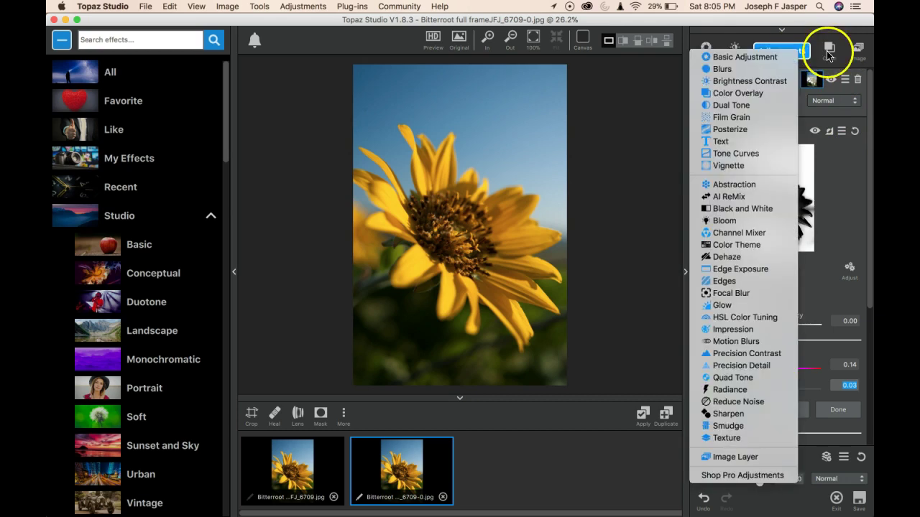
left_click(829, 53)
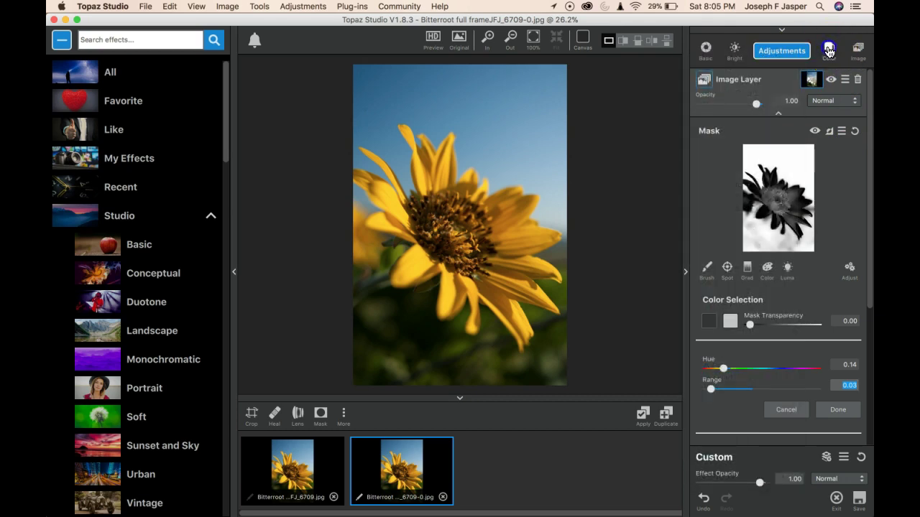
left_click(829, 50)
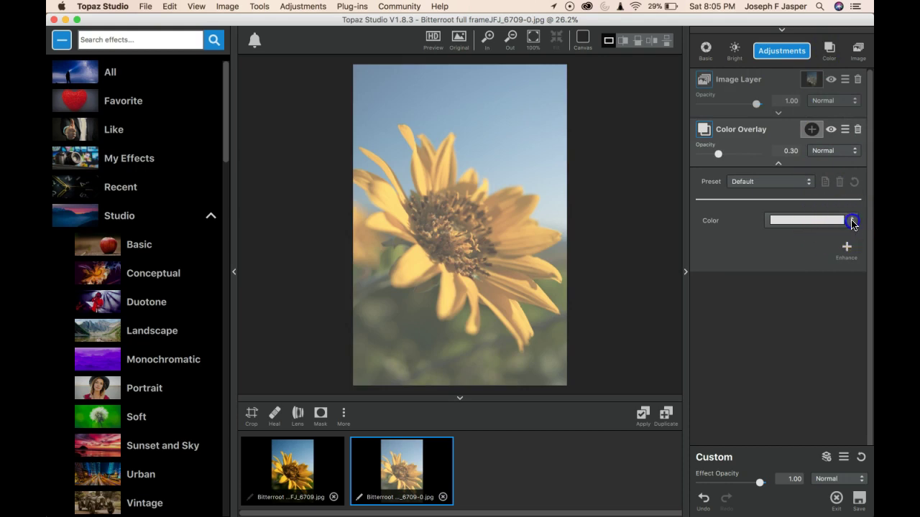
- Make the Color Overlay red at 1.00 opacity
left_click(852, 222)
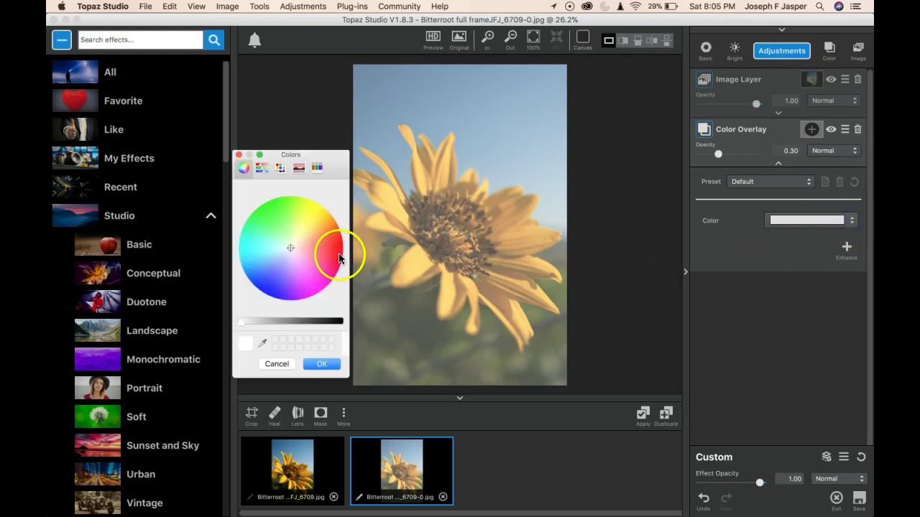
left_click(337, 252)
left_click(324, 364)
left_click_drag(719, 154, 756, 154)
- Add a mask to the overlay and paste the copied flower mask into it
left_click(812, 131)
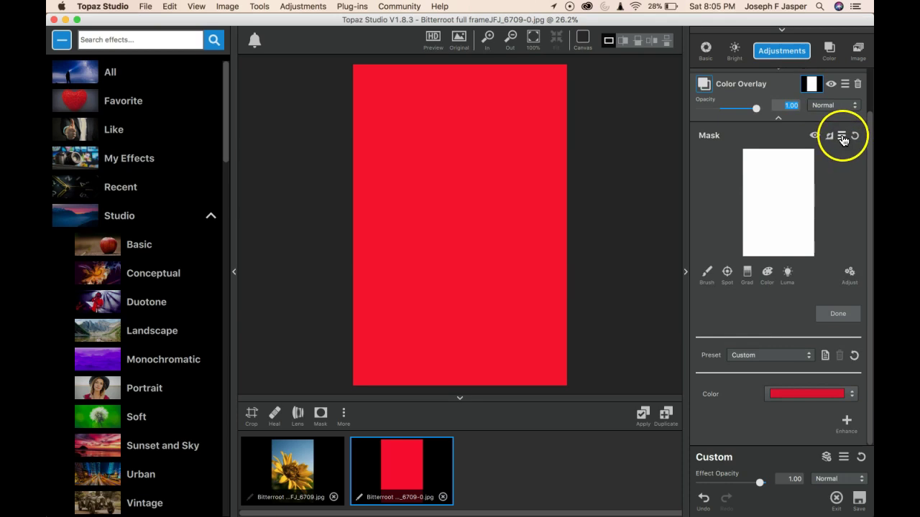
left_click(842, 138)
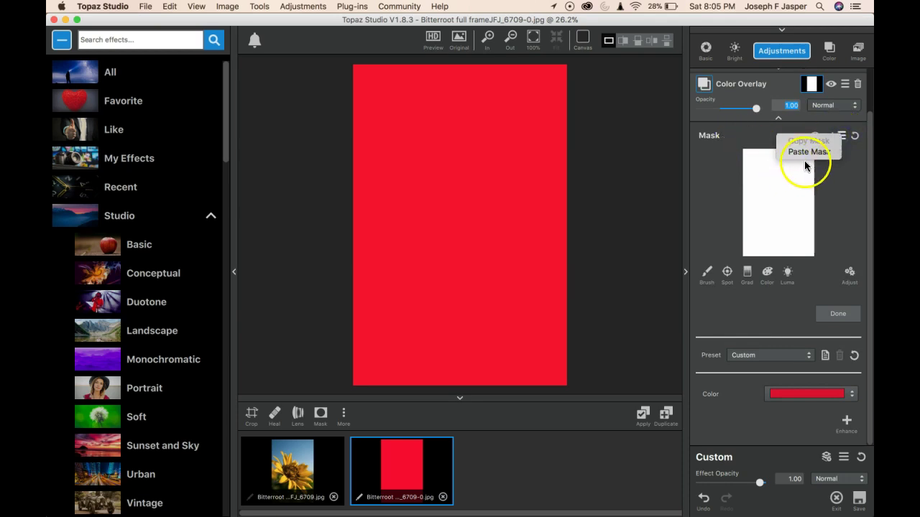
left_click(815, 152)
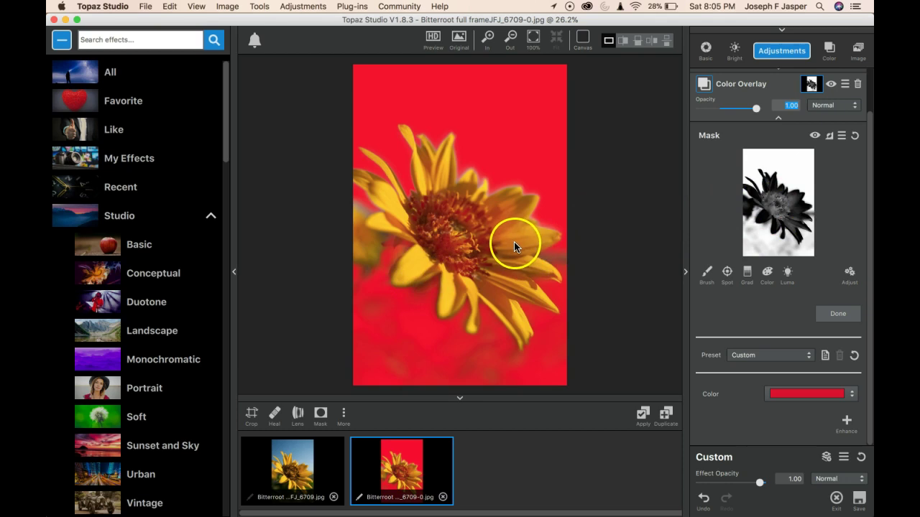
- Raise the overlay mask contrast to 2.00 and brush black over the flower centre to remove the red
left_click(850, 275)
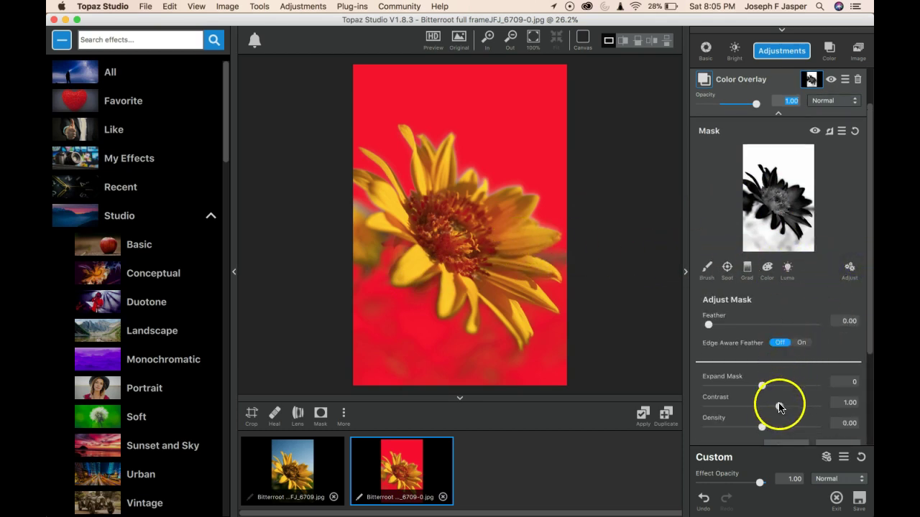
left_click_drag(777, 407, 819, 407)
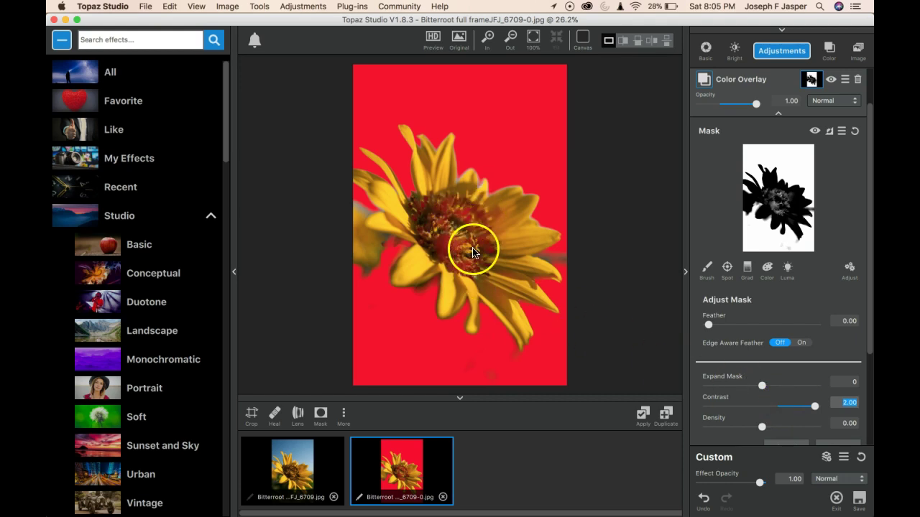
left_click(707, 267)
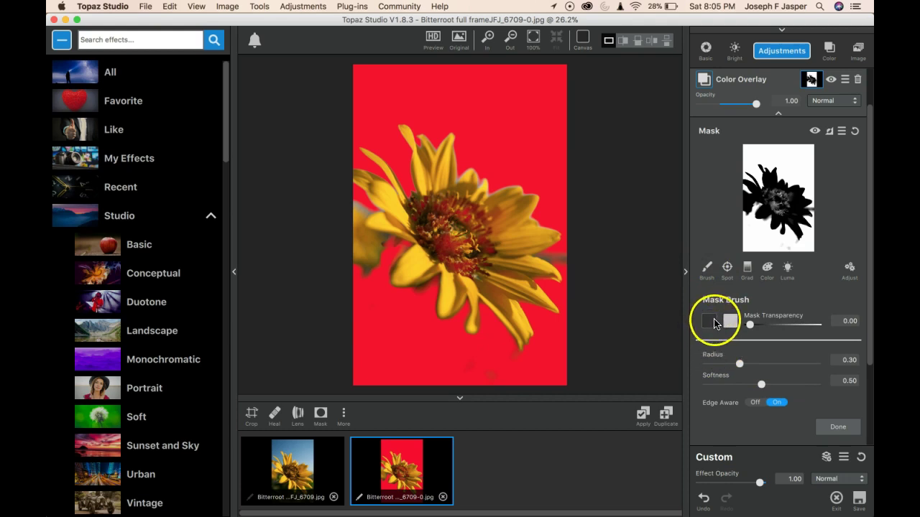
left_click(709, 321)
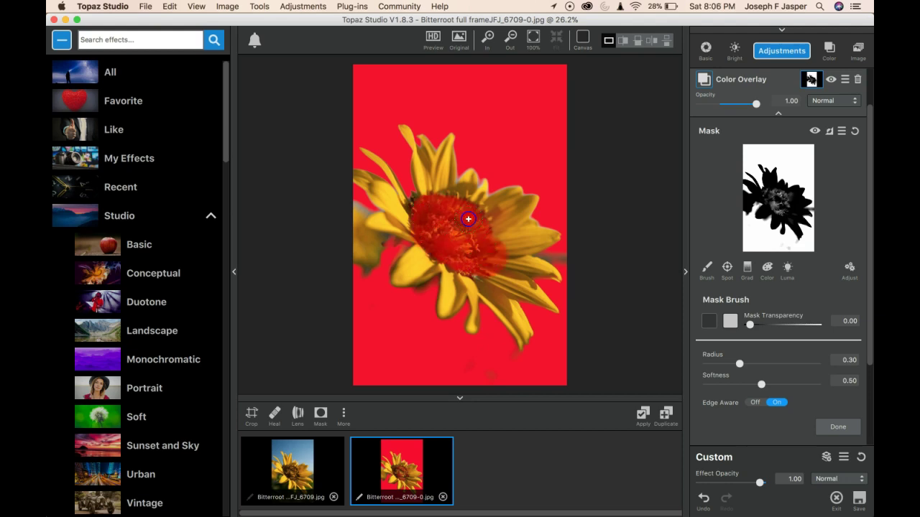
mouse_move(416, 205)
left_mouse_down()
mouse_move(419, 229)
mouse_move(491, 170)
mouse_move(484, 169)
mouse_move(490, 198)
mouse_move(513, 222)
left_mouse_up()
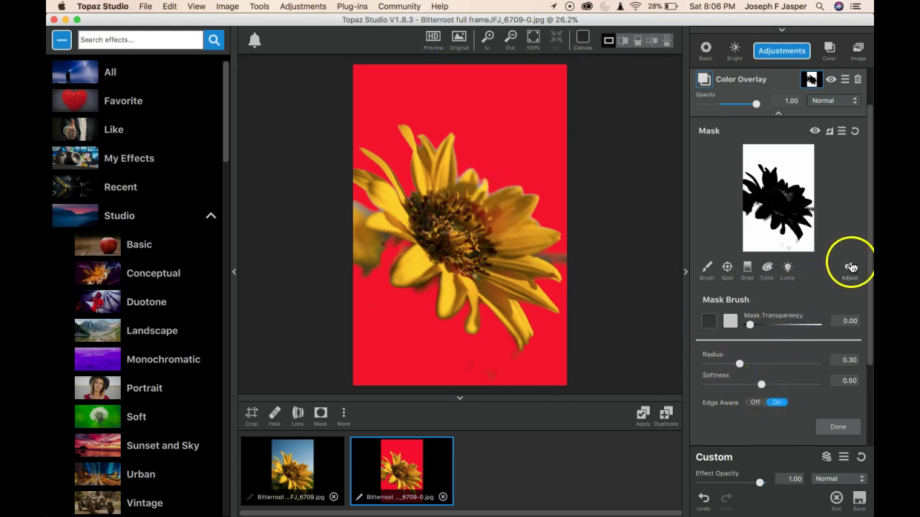
- Expand the mask to 2, then paint black over the leftover red spots on the flower centre
left_click(850, 269)
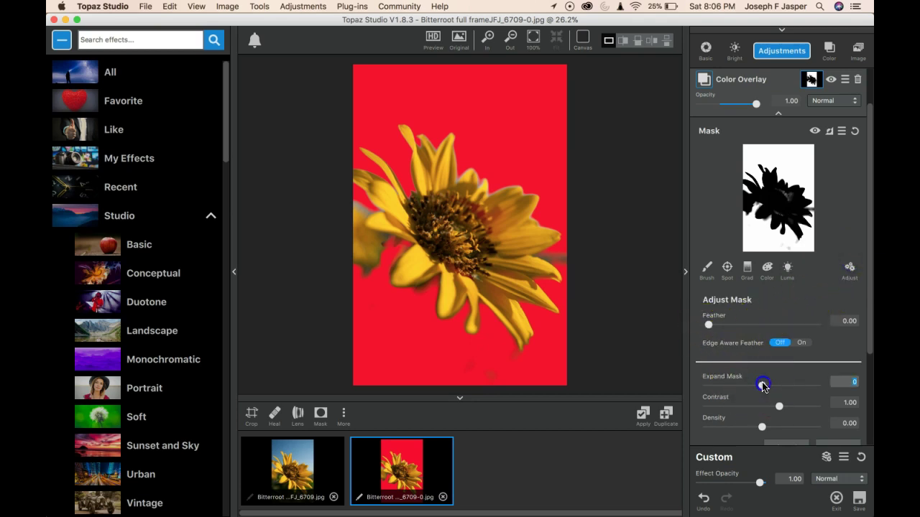
left_click_drag(767, 387, 798, 386)
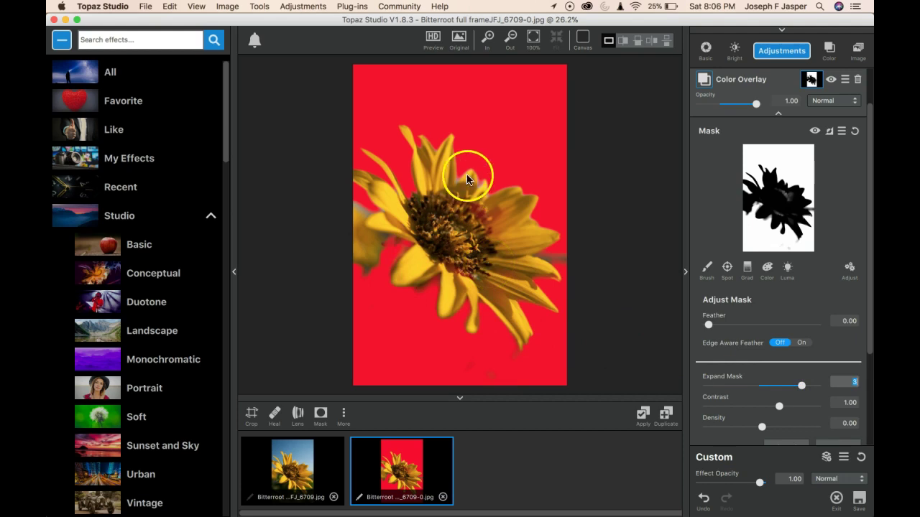
left_click(707, 270)
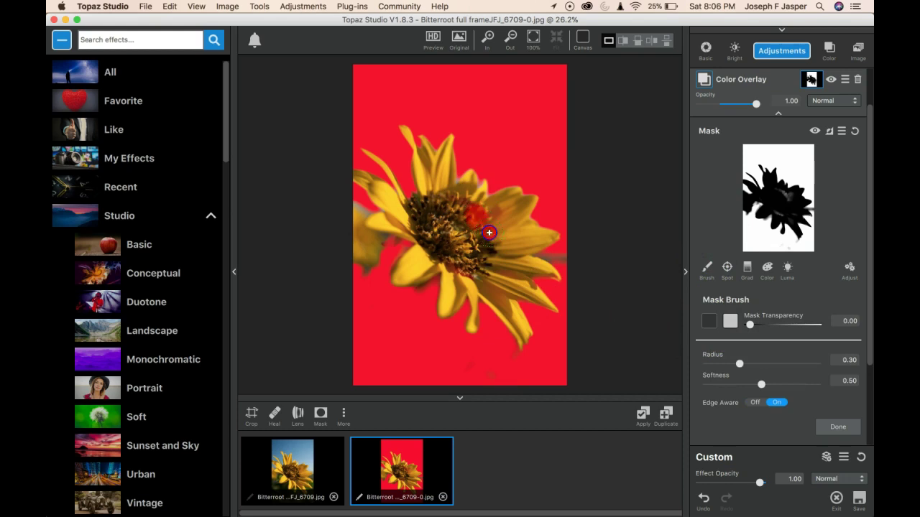
mouse_move(475, 213)
left_mouse_down()
mouse_move(481, 264)
mouse_move(479, 243)
mouse_move(454, 247)
mouse_move(466, 272)
mouse_move(491, 248)
mouse_move(477, 277)
left_mouse_up()
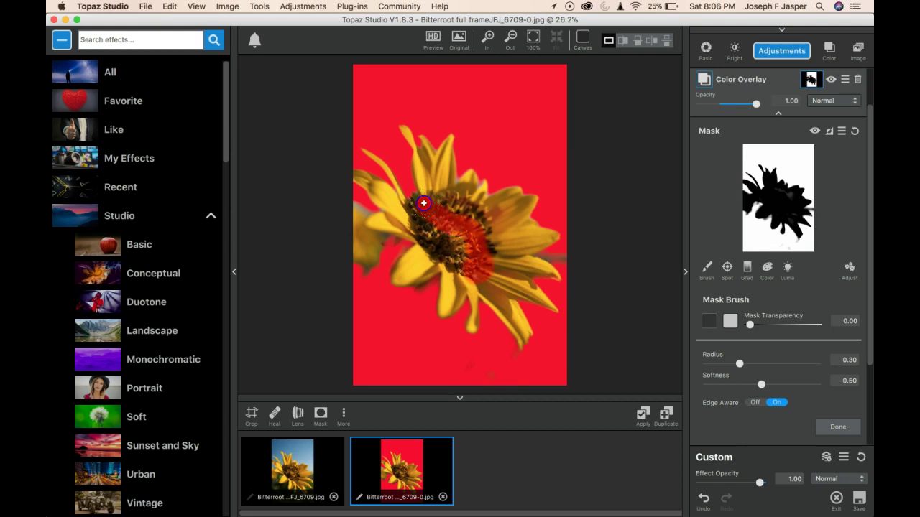
left_click_drag(423, 204, 483, 274)
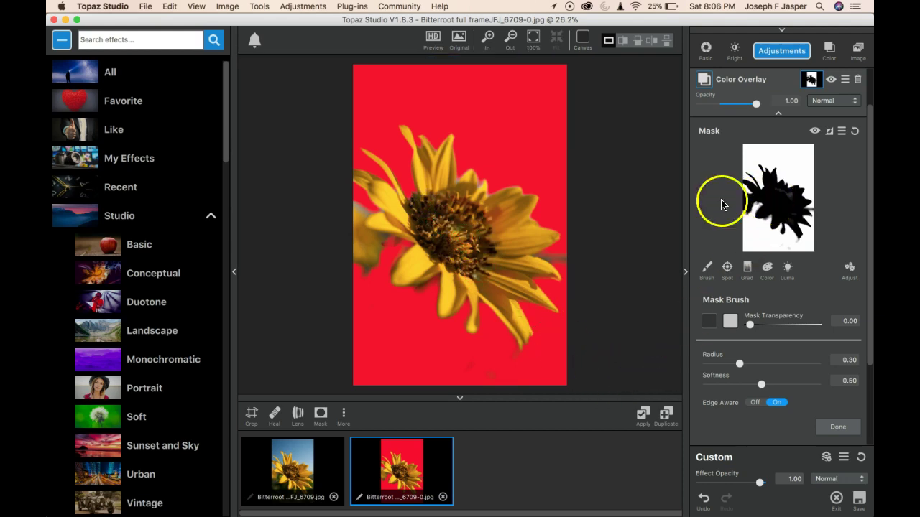
mouse_move(494, 219)
left_mouse_down()
mouse_move(468, 238)
mouse_move(449, 209)
mouse_move(473, 216)
mouse_move(470, 196)
mouse_move(438, 206)
mouse_move(425, 199)
mouse_move(436, 220)
mouse_move(429, 232)
mouse_move(463, 251)
left_mouse_up()
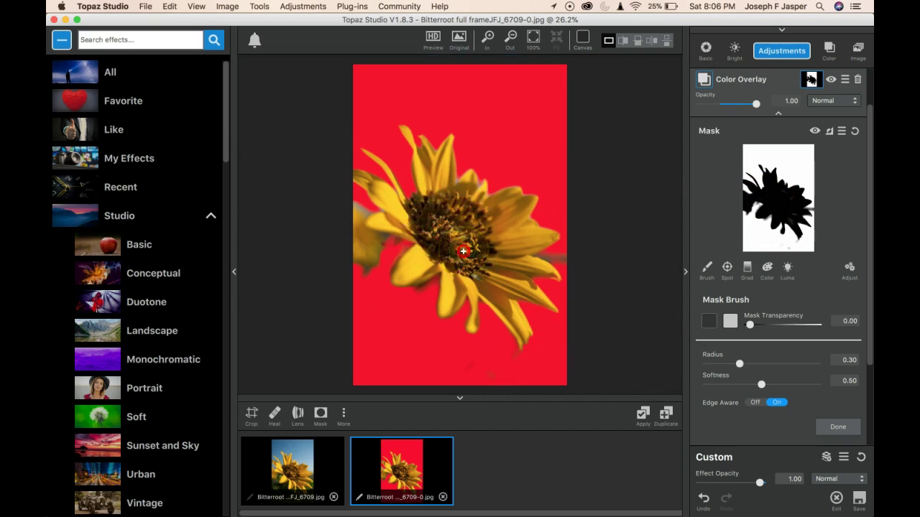
left_click(585, 311)
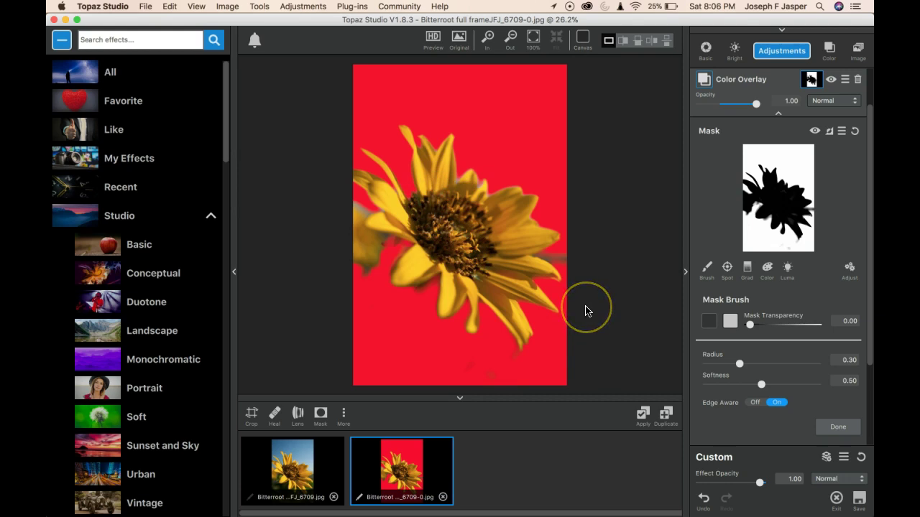
left_click(706, 268)
left_click(750, 327)
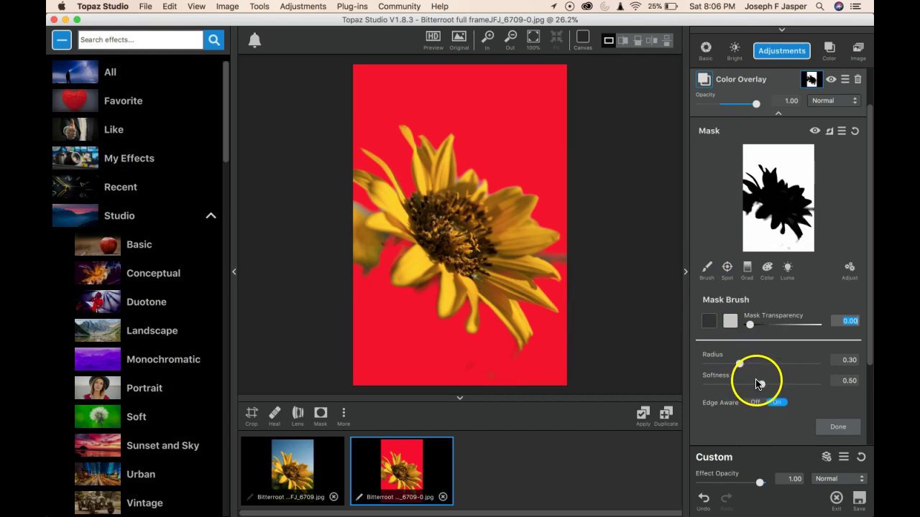
- Raise the overlay mask's Density to 0.30, then return it to about 0
left_click(751, 324)
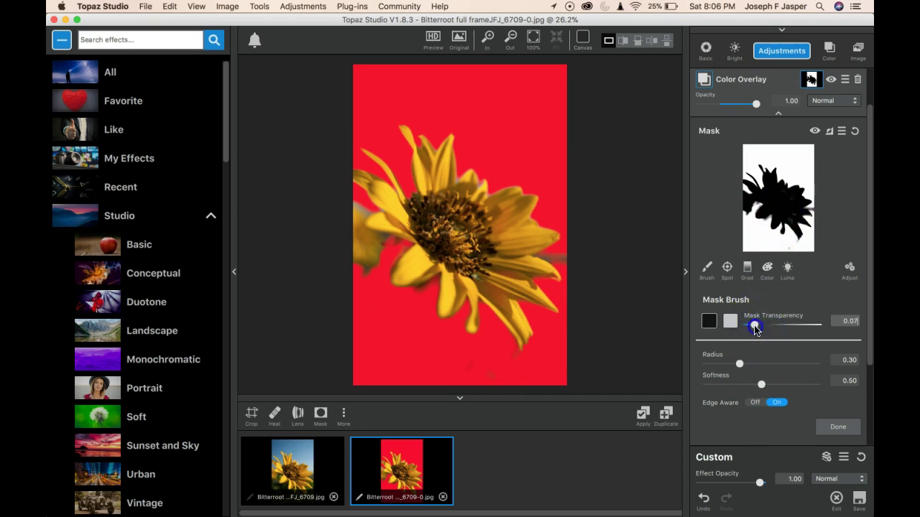
left_click(846, 268)
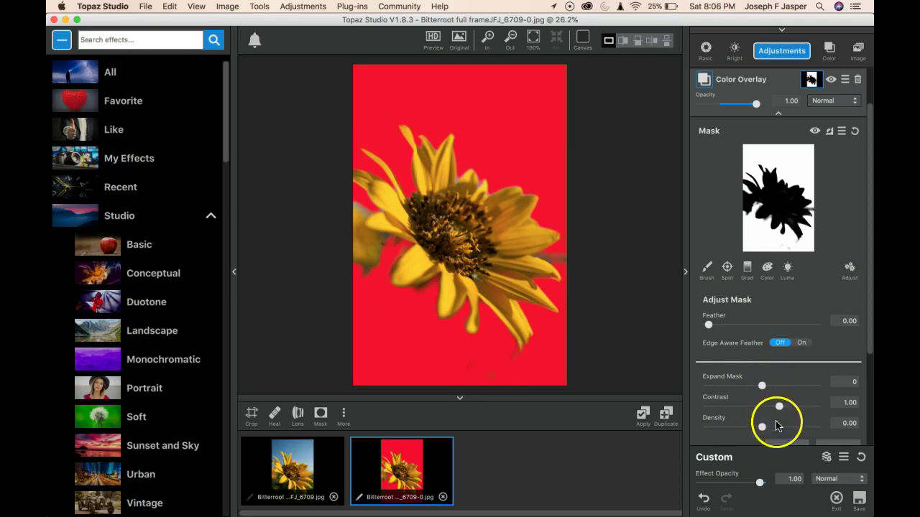
mouse_move(765, 429)
left_mouse_down()
mouse_move(754, 425)
mouse_move(780, 427)
left_mouse_up()
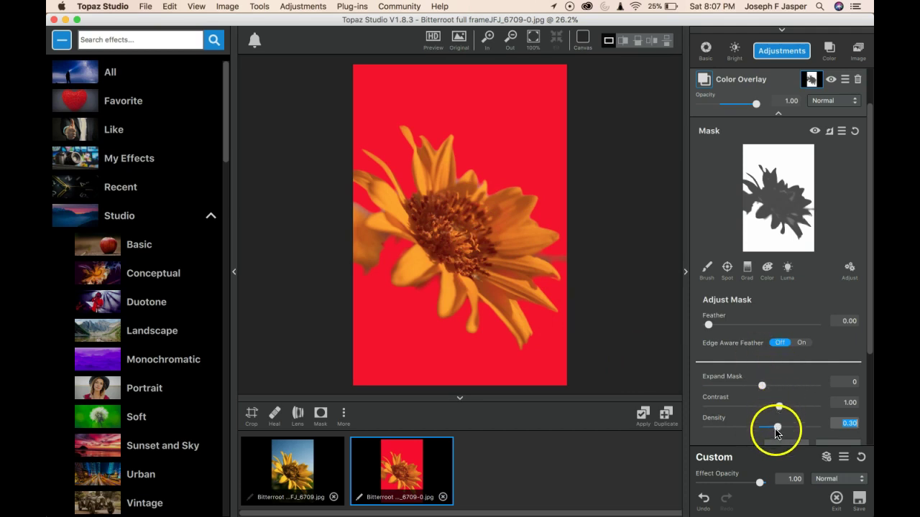
left_click_drag(773, 429, 757, 429)
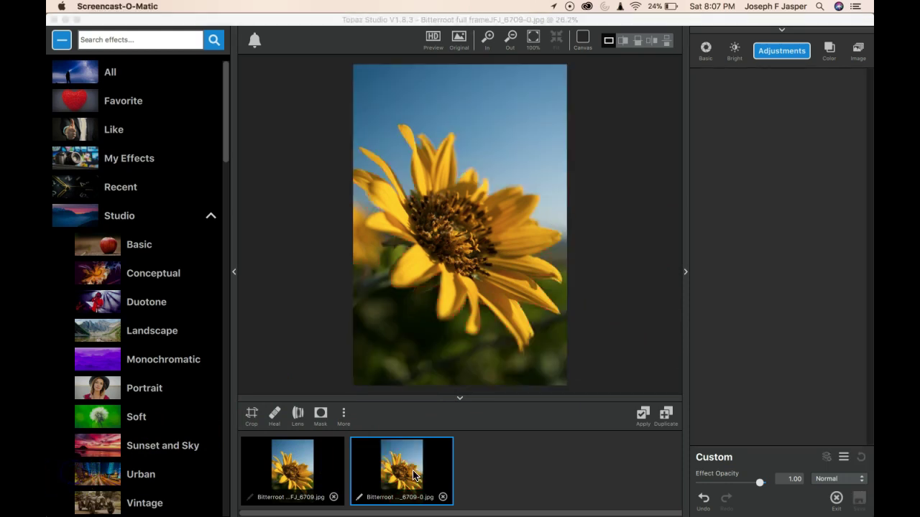
- Reset to the original photo, add it as an image layer, and switch its mask to Grad
left_click(421, 467)
left_click_drag(421, 467, 790, 237)
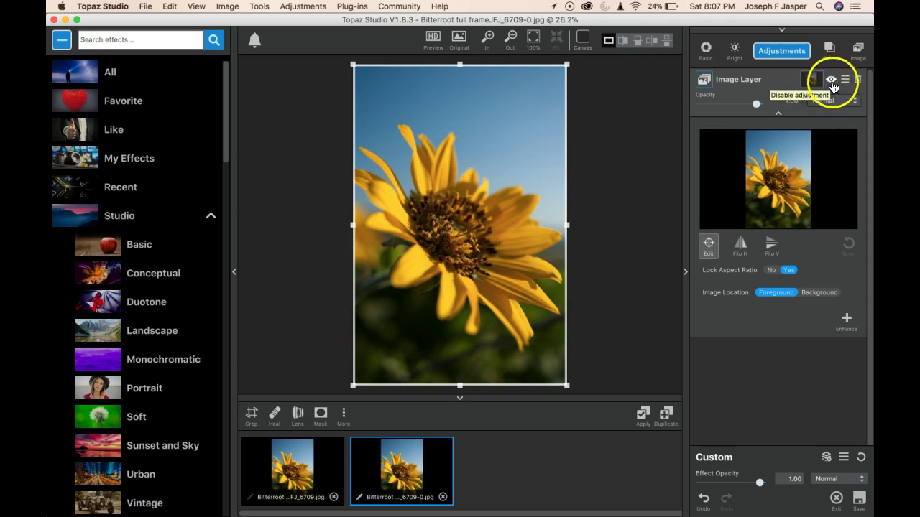
left_click(807, 80)
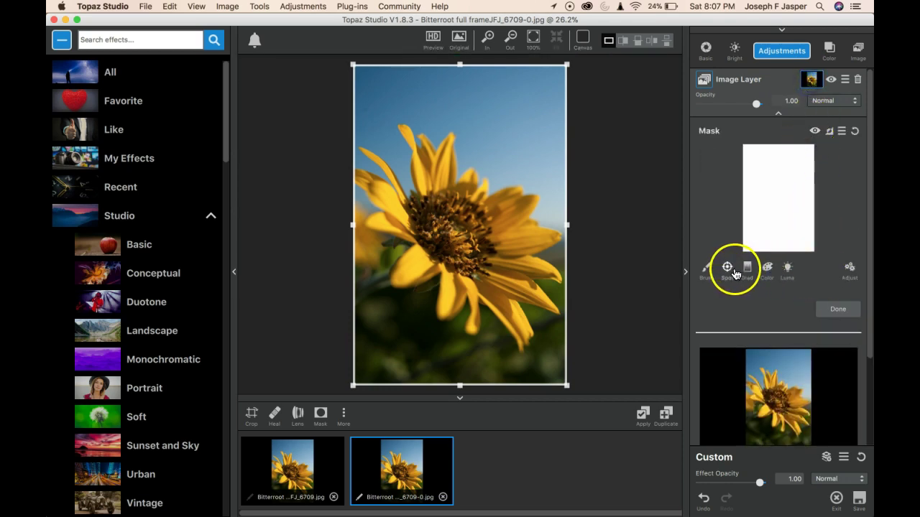
left_click(749, 270)
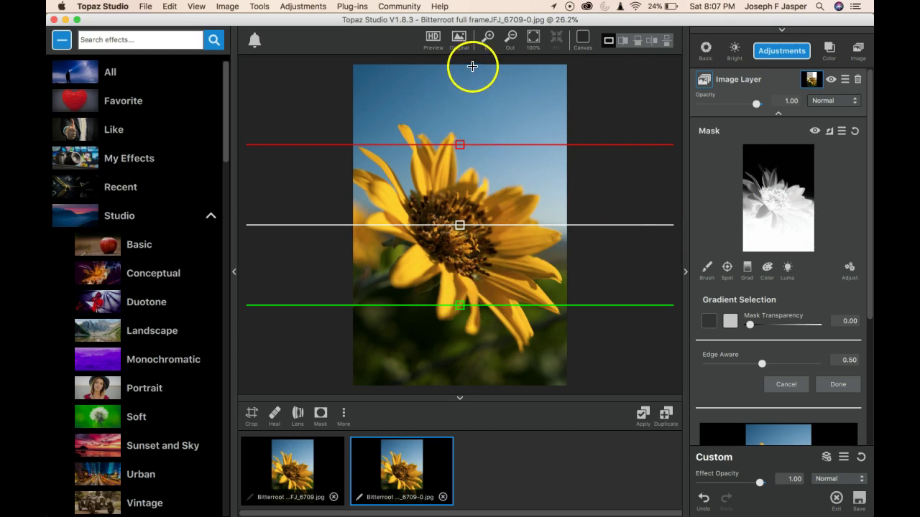
- Draw the gradient down from the image top, then lower its top edge onto the flower
left_click_drag(473, 66, 473, 249)
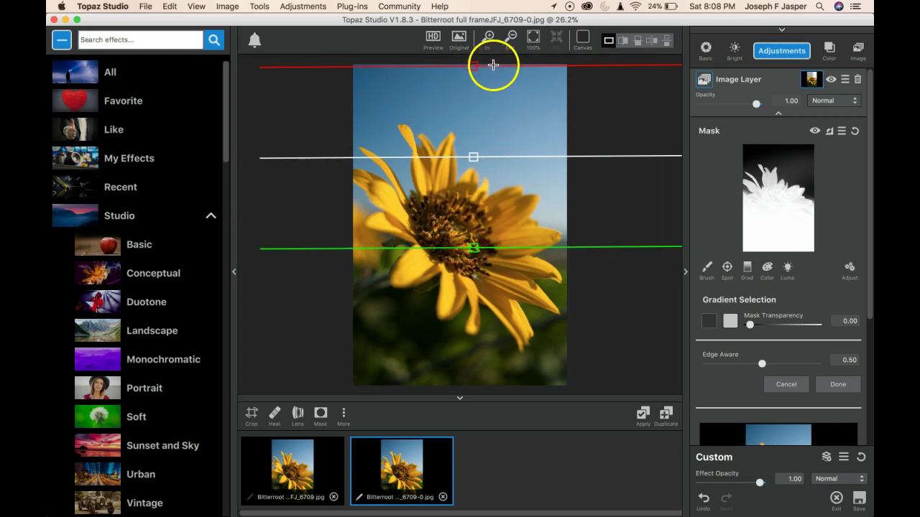
left_click_drag(474, 66, 475, 116)
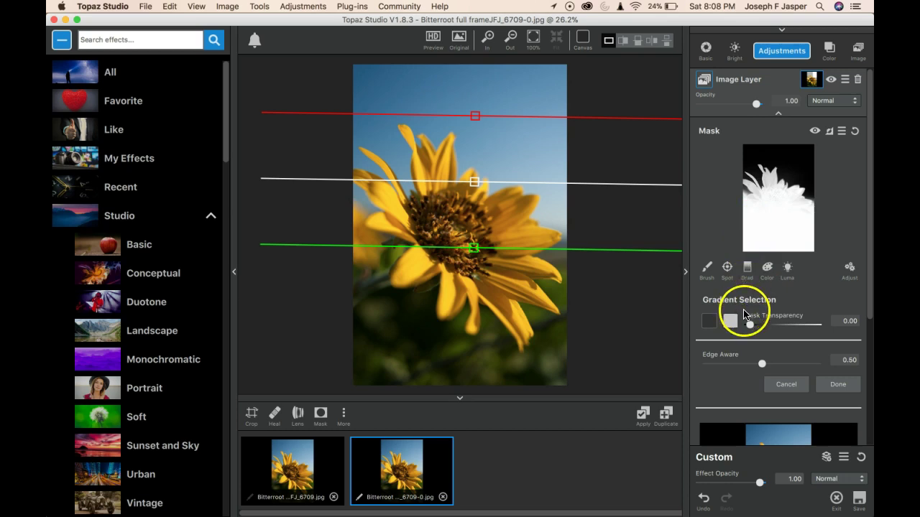
- Set the gradient mask's Contrast to 2.00 and Density to -0.28
left_click(850, 268)
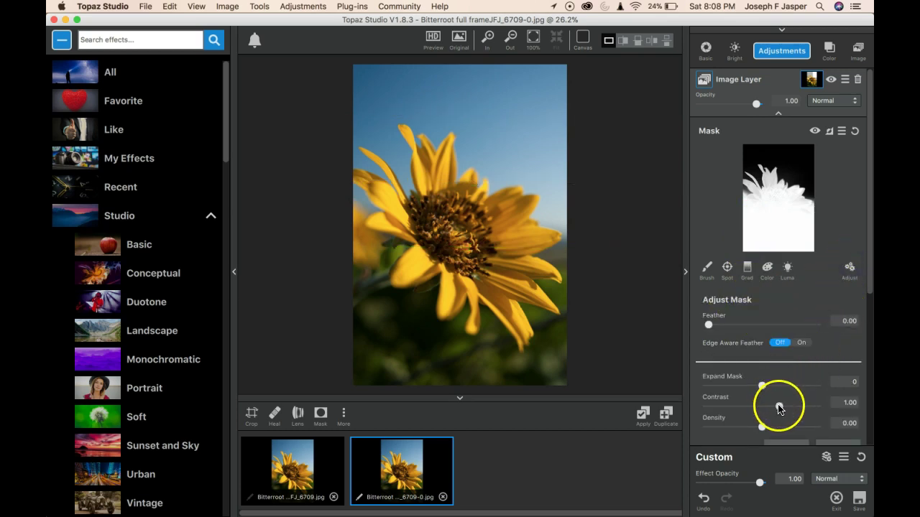
left_click_drag(780, 408, 797, 407)
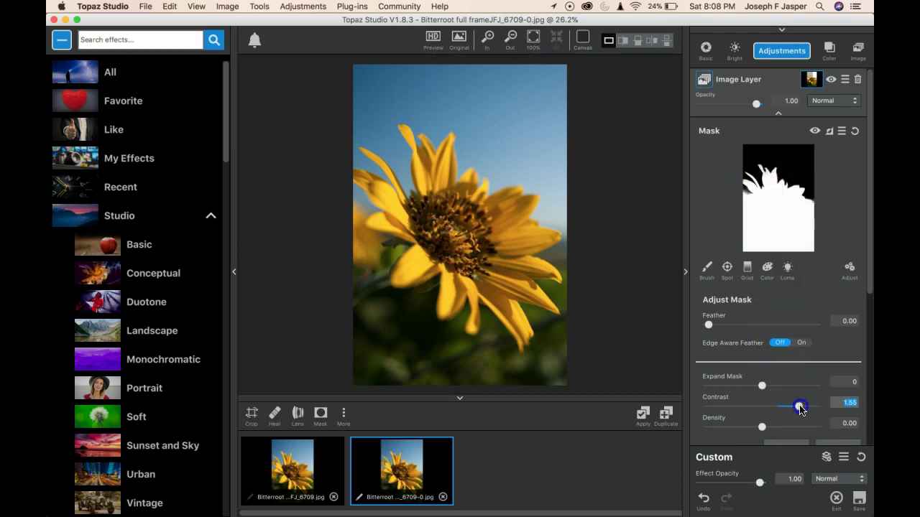
left_click_drag(800, 408, 812, 408)
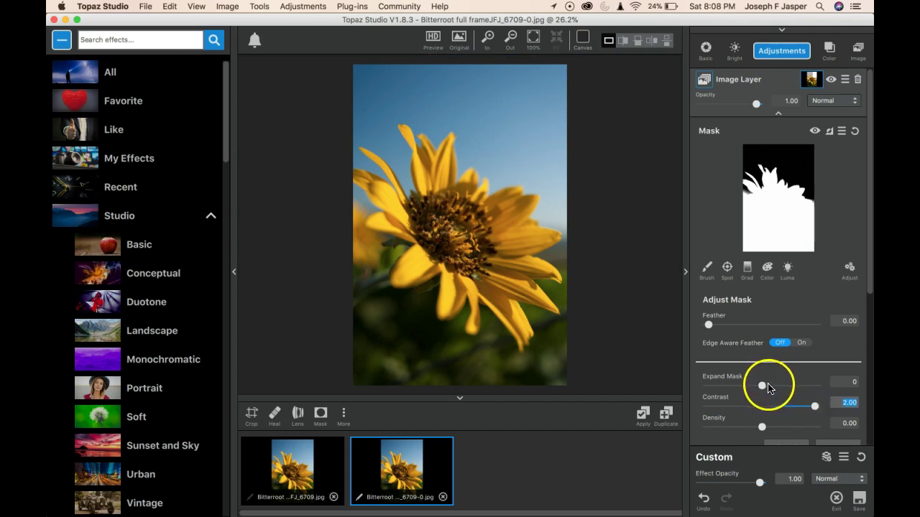
left_click_drag(763, 427, 747, 426)
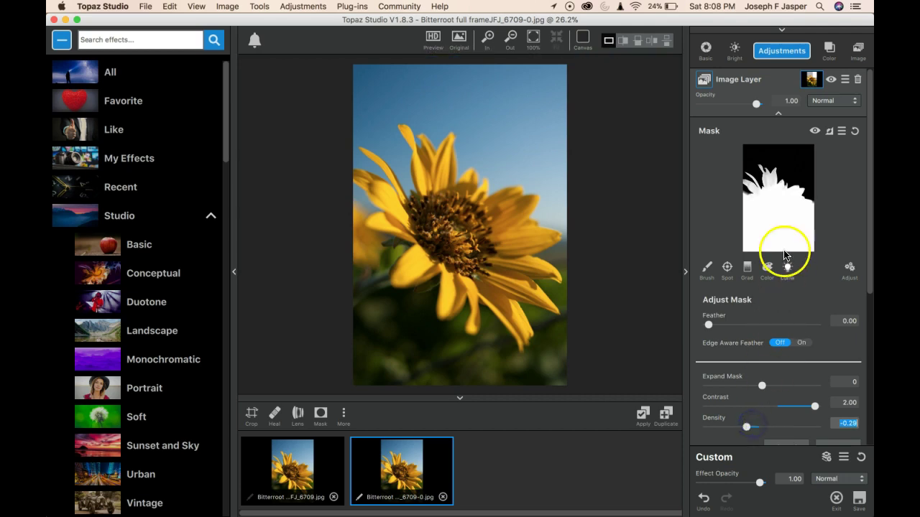
- Add a pink Color Overlay at 1.00 opacity over the sunflower photo
left_click(829, 50)
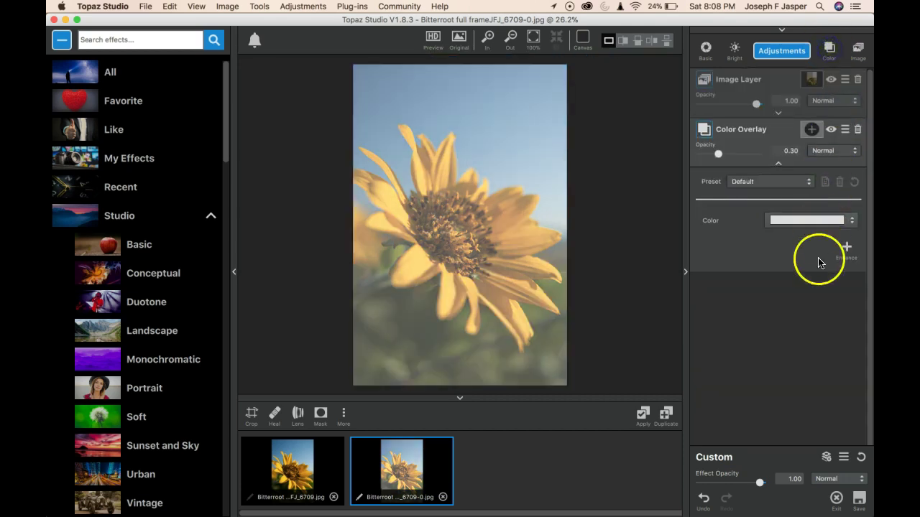
left_click(851, 221)
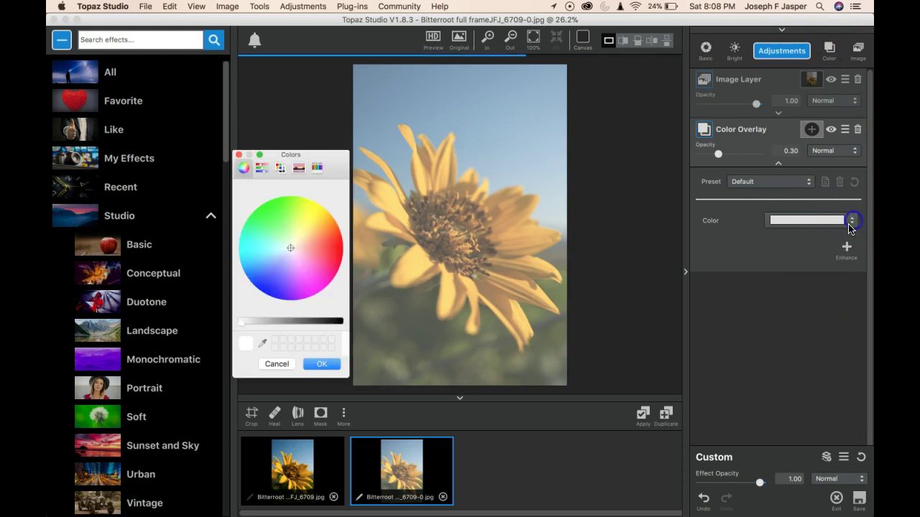
left_click(327, 266)
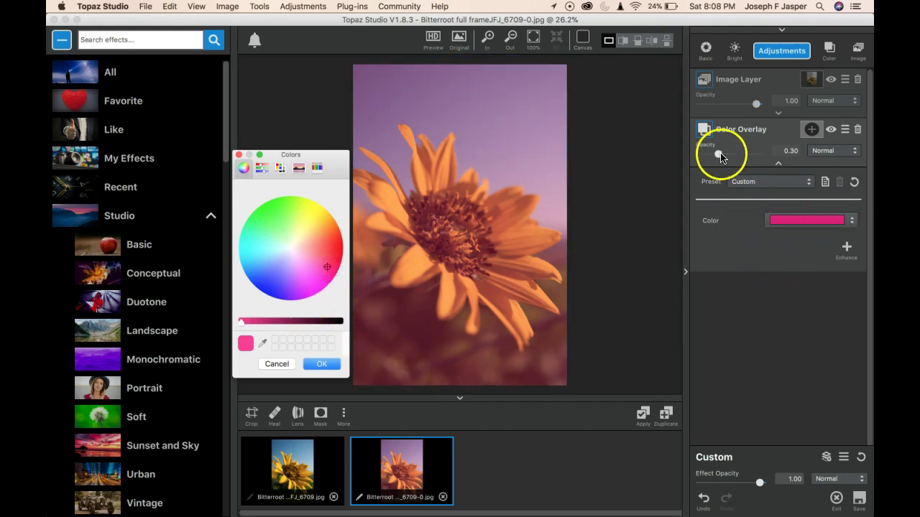
left_click_drag(718, 154, 786, 151)
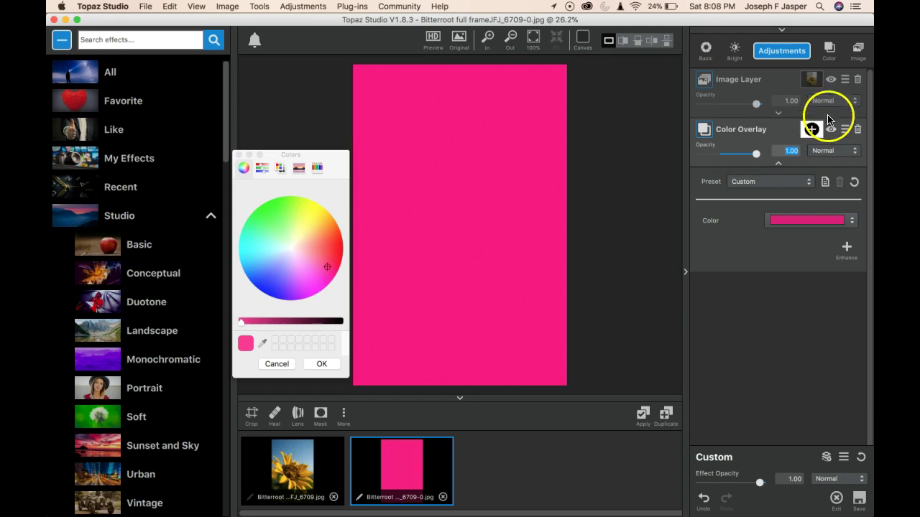
- Show the Image Layer's mask again
left_click(812, 80)
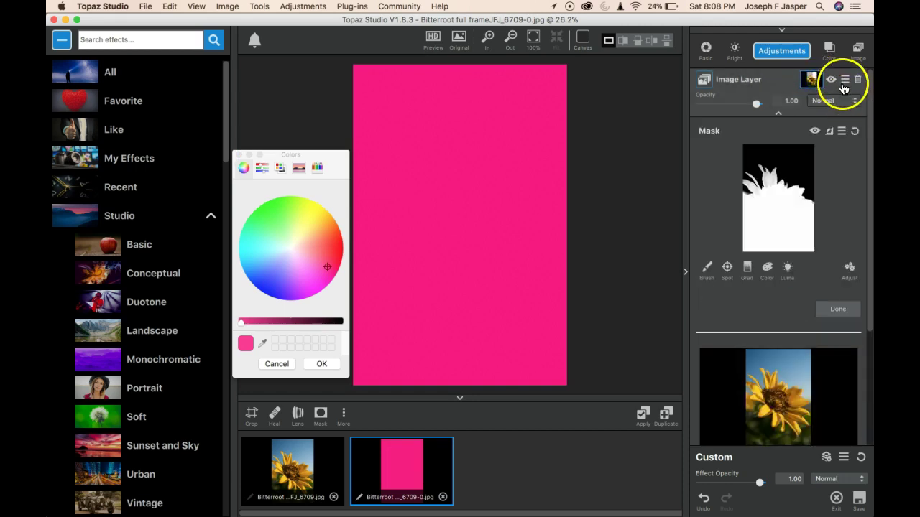
scroll(842, 88, "down", 5)
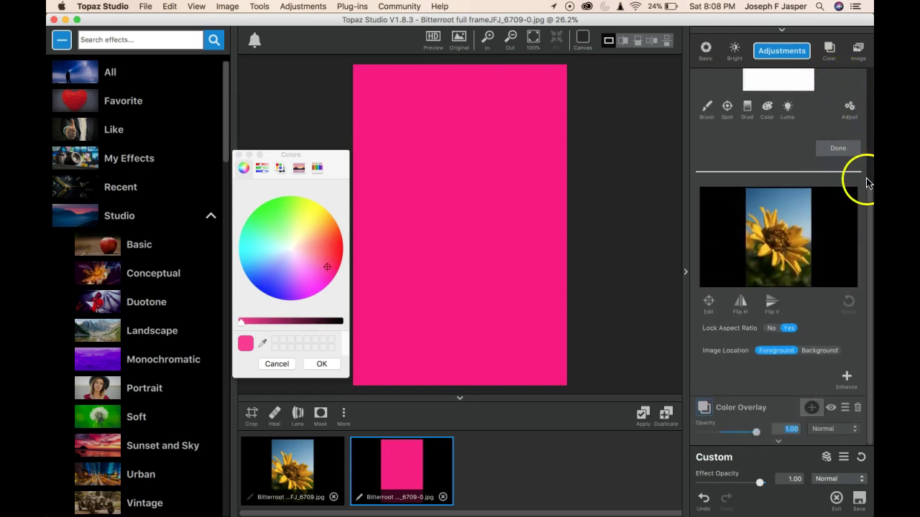
left_click_drag(866, 185, 860, 99)
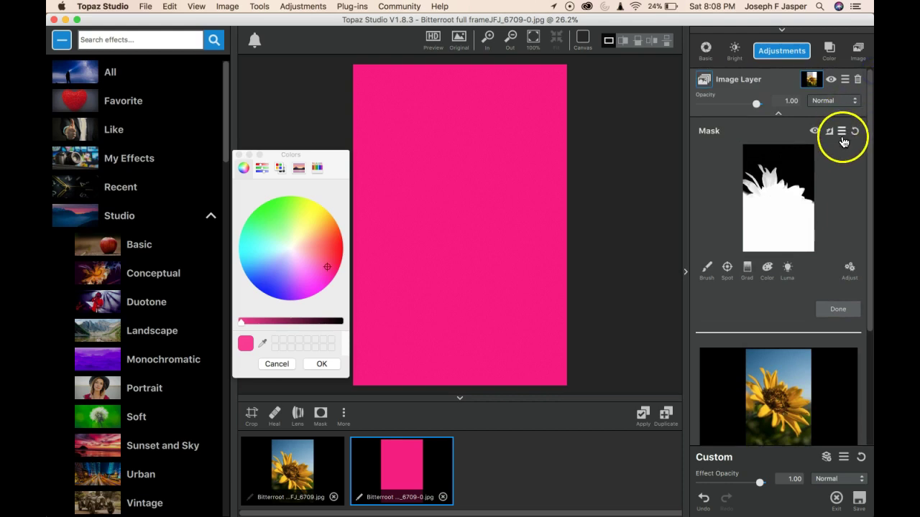
- Copy the sunflower Image Layer's mask
left_click(842, 132)
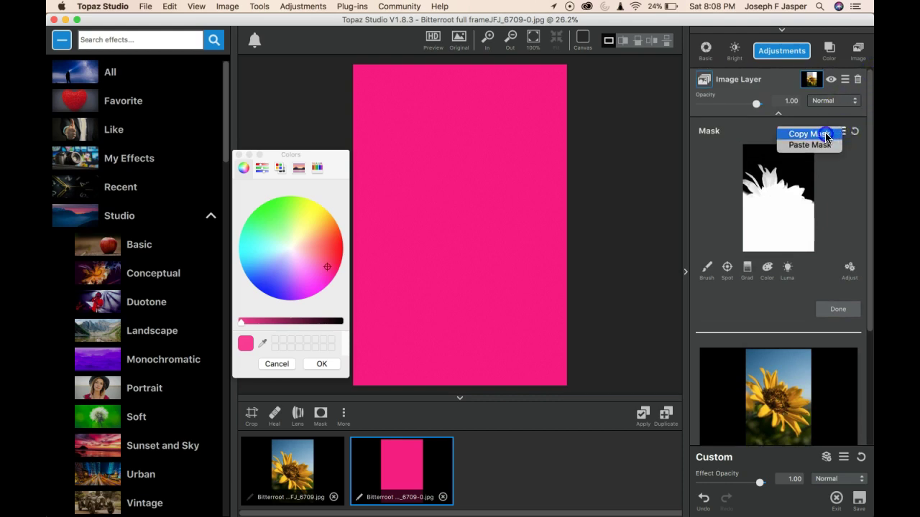
left_click(825, 134)
left_click_drag(871, 333, 871, 464)
- Paste the mask onto the Color Overlay and invert it
left_click(787, 399)
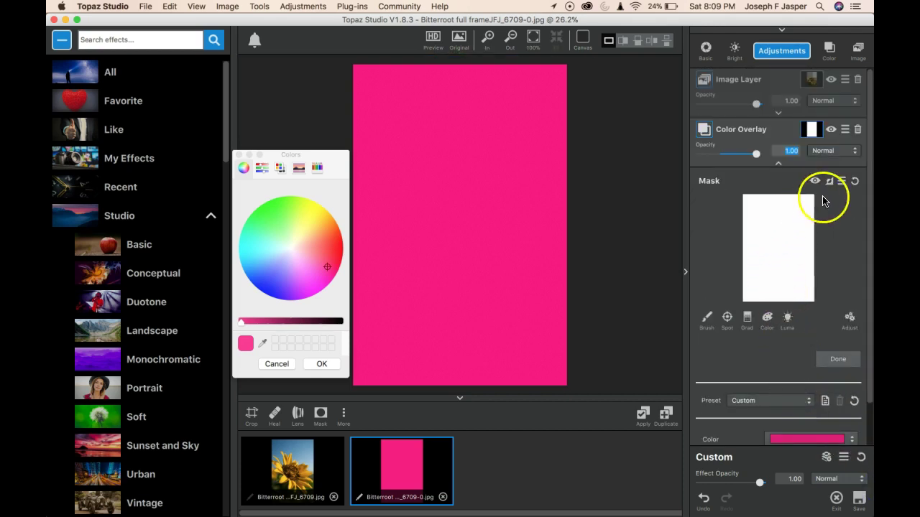
left_click(842, 180)
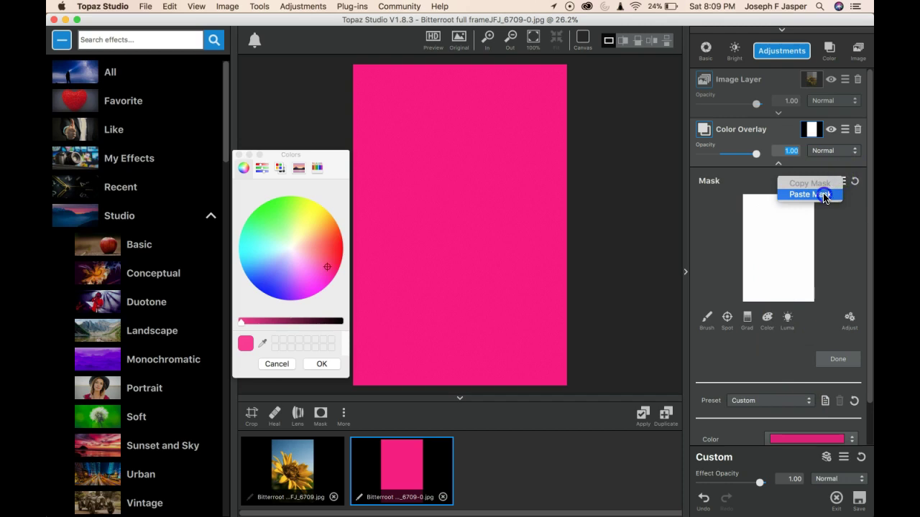
left_click(824, 195)
left_click(722, 286)
left_click(830, 182)
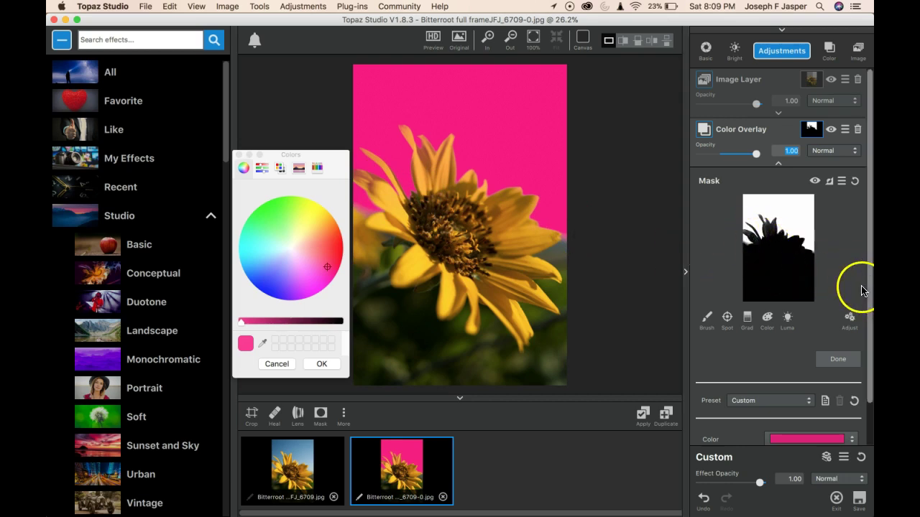
- Set the overlay mask's Contrast to 1.76, Density to -0.18 and Expand Mask to 1
left_click(848, 322)
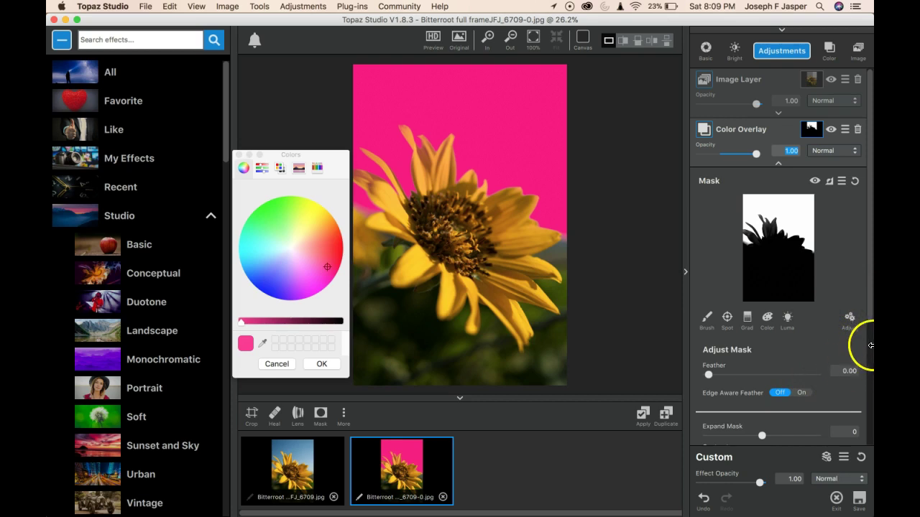
scroll(866, 312, "down", 2)
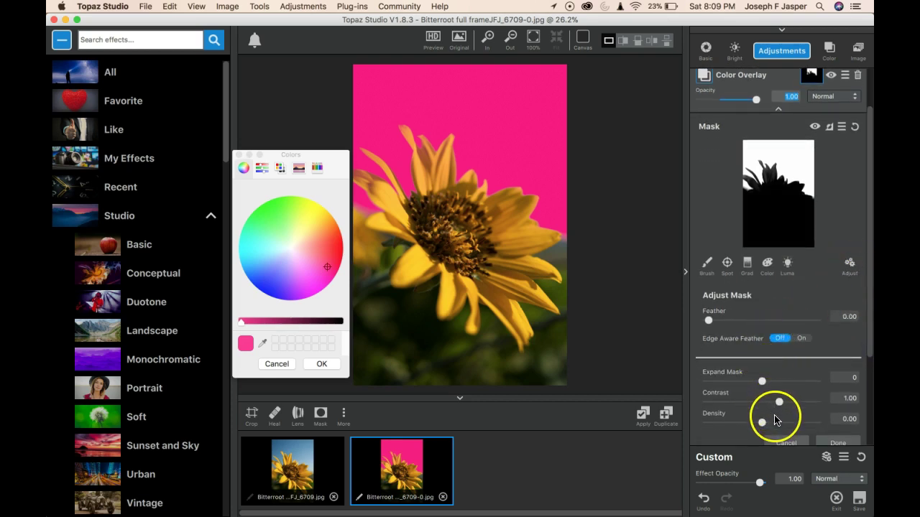
left_click_drag(762, 424, 805, 405)
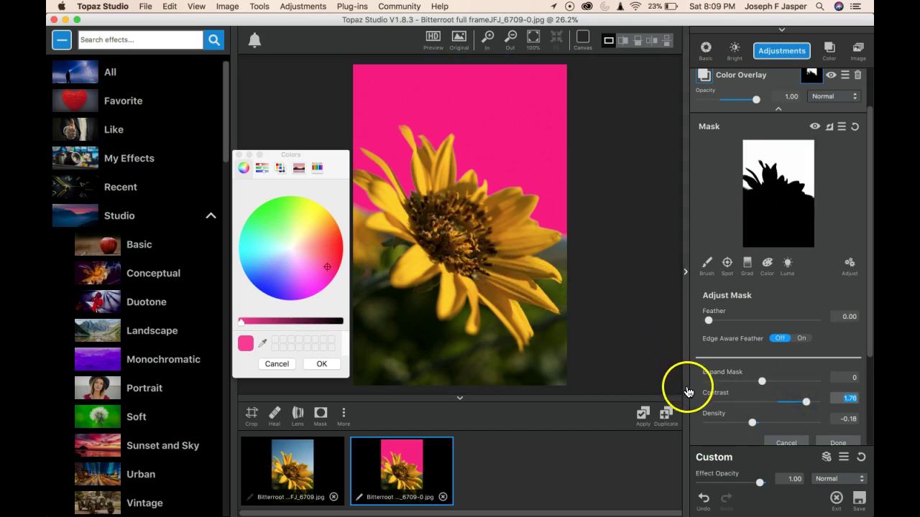
left_click(763, 382)
left_click_drag(764, 382, 772, 382)
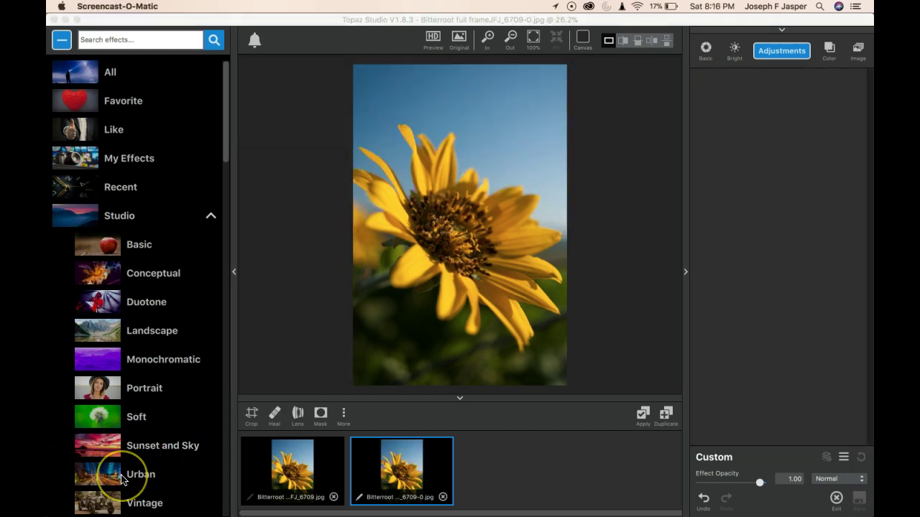
- Drag the second filmstrip thumbnail into Adjustments to add the sunflower as an Image Layer
left_click_drag(400, 447, 790, 264)
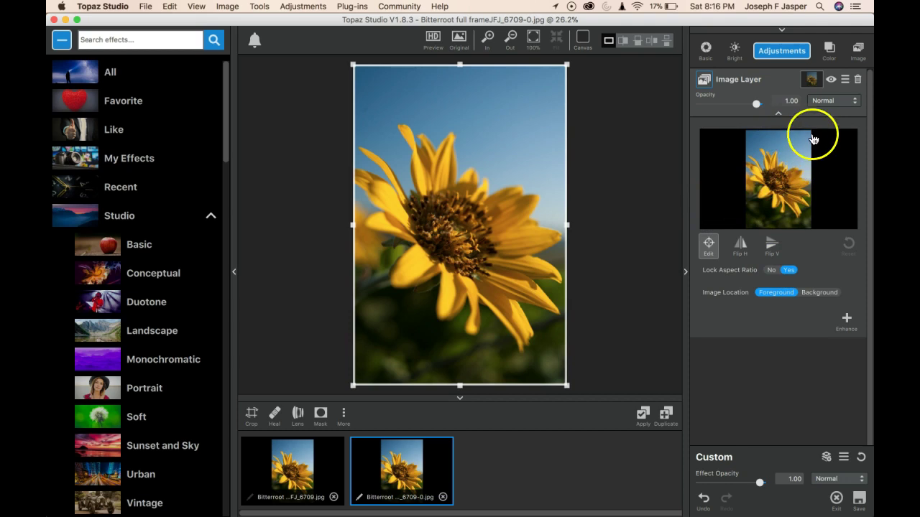
- Add a Spot selection over the flower on the layer mask with Edge Aware 0.81
left_click(814, 81)
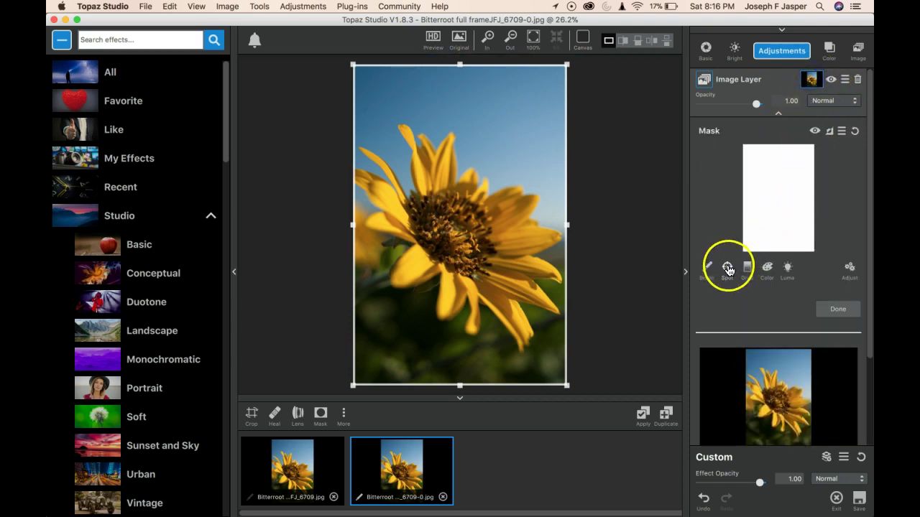
left_click(726, 267)
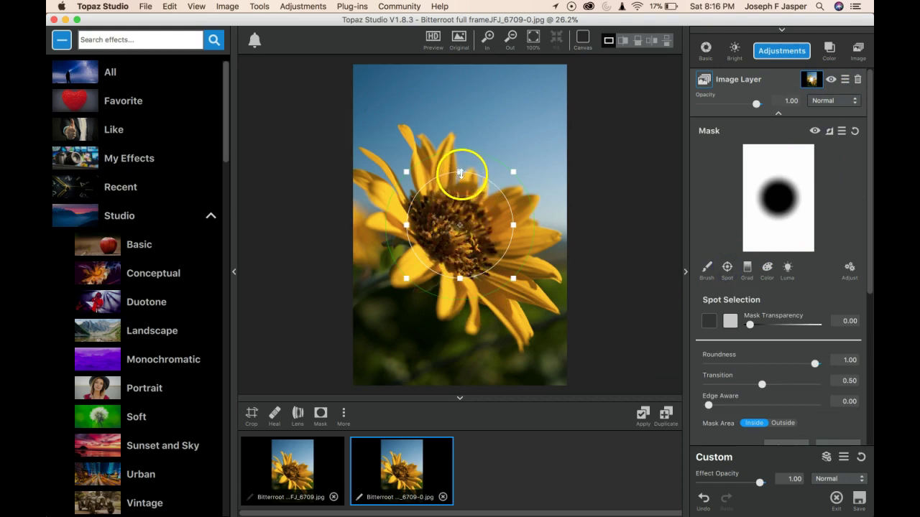
left_click_drag(460, 172, 458, 188)
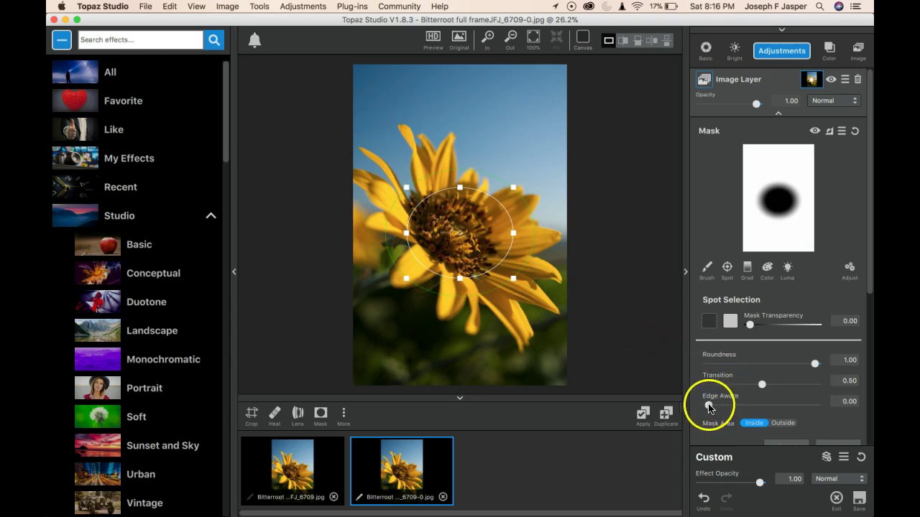
left_click_drag(708, 405, 779, 407)
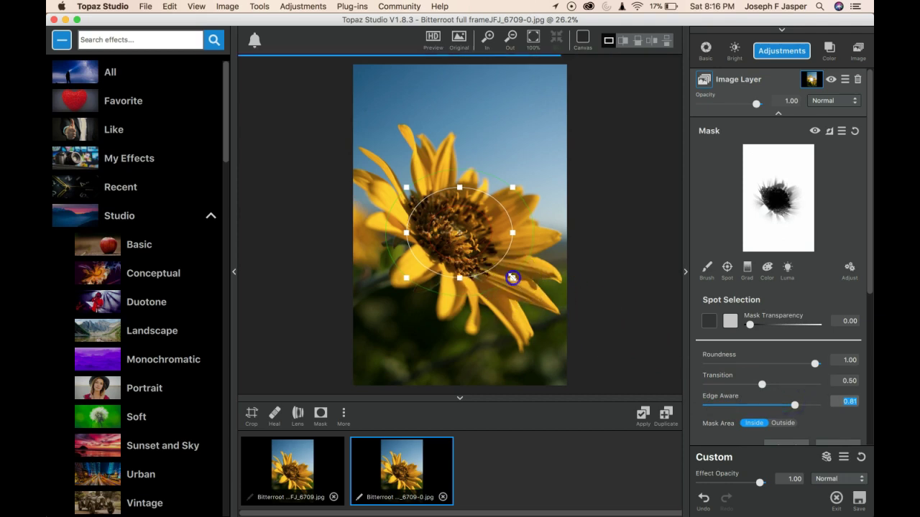
- Enlarge the spot ellipse until it covers the whole sunflower head
left_click_drag(512, 277, 522, 301)
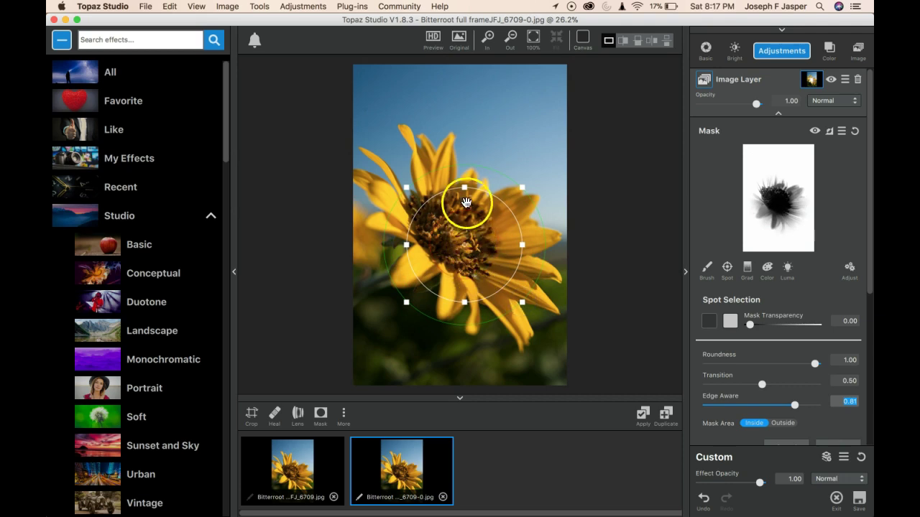
left_click_drag(407, 188, 397, 171)
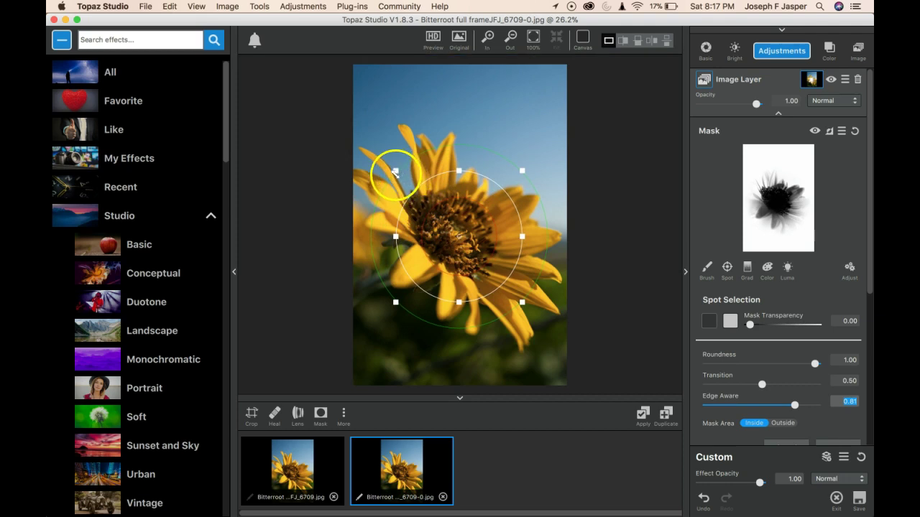
left_click_drag(394, 172, 379, 149)
left_click_drag(516, 150, 531, 146)
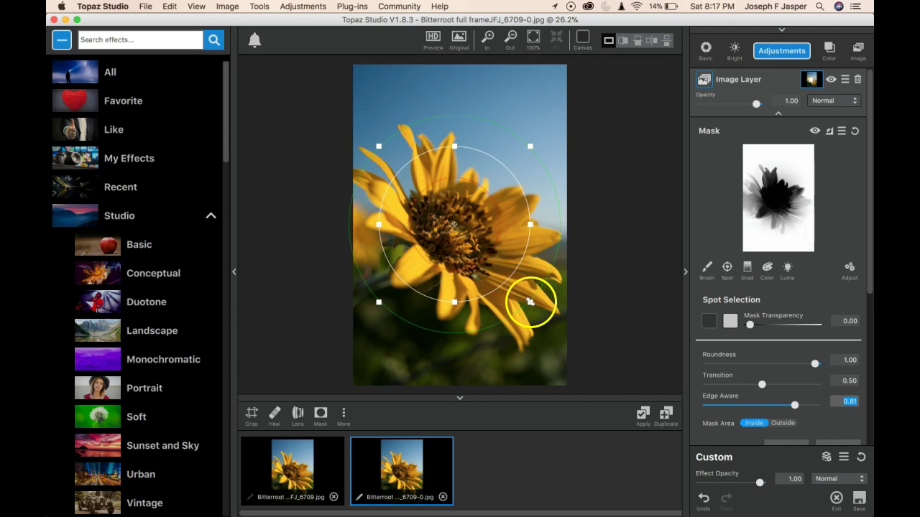
left_click_drag(530, 302, 538, 313)
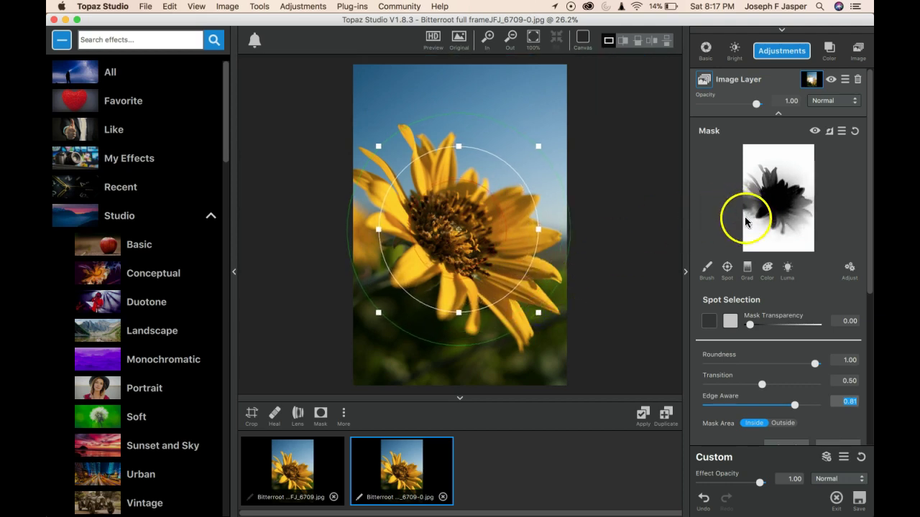
left_click(848, 267)
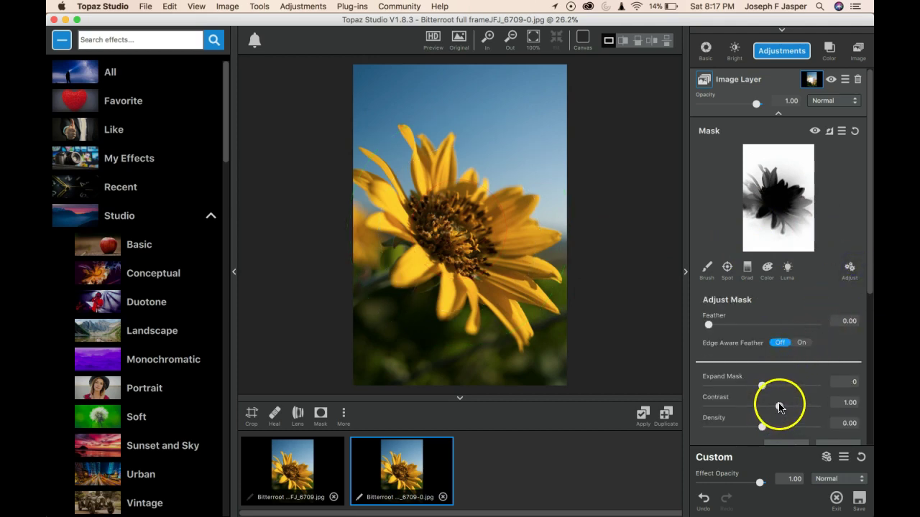
- Lower the mask Contrast slightly and adjust its Density
left_click_drag(781, 407, 767, 424)
left_click(761, 427)
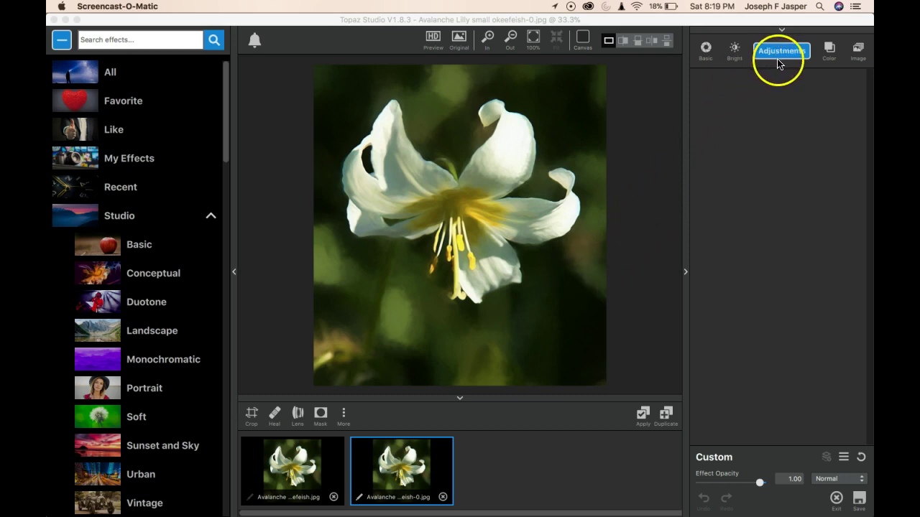
- Add the Avalanche Lily photo as an image layer and start a Luma mask sampled from a white petal
left_click(428, 456)
left_click_drag(428, 455, 821, 159)
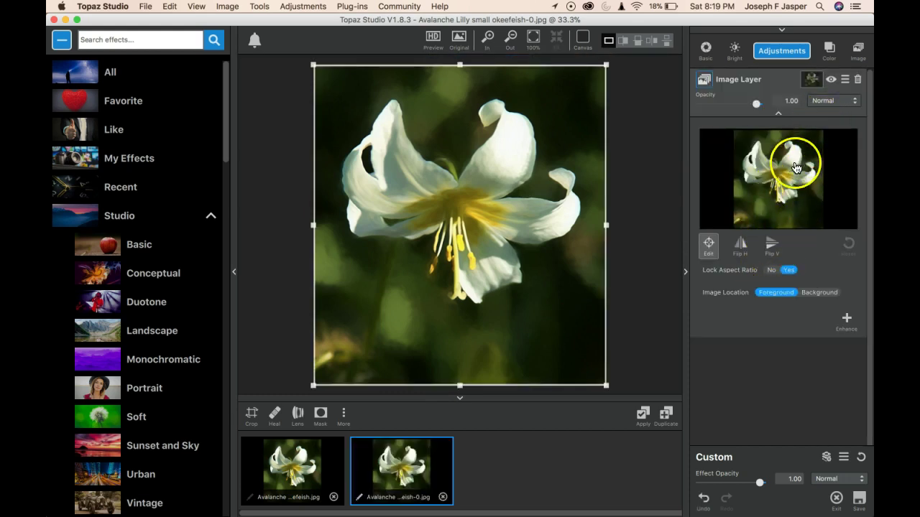
left_click(809, 84)
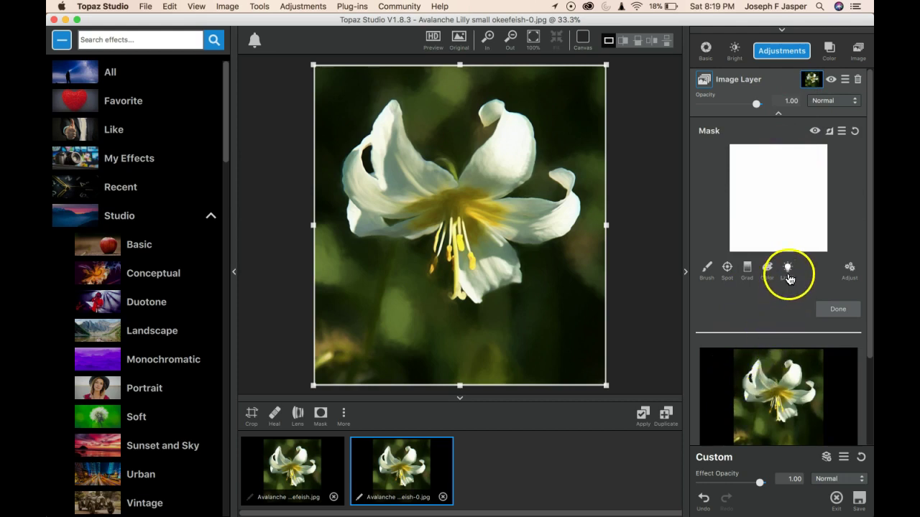
left_click(788, 269)
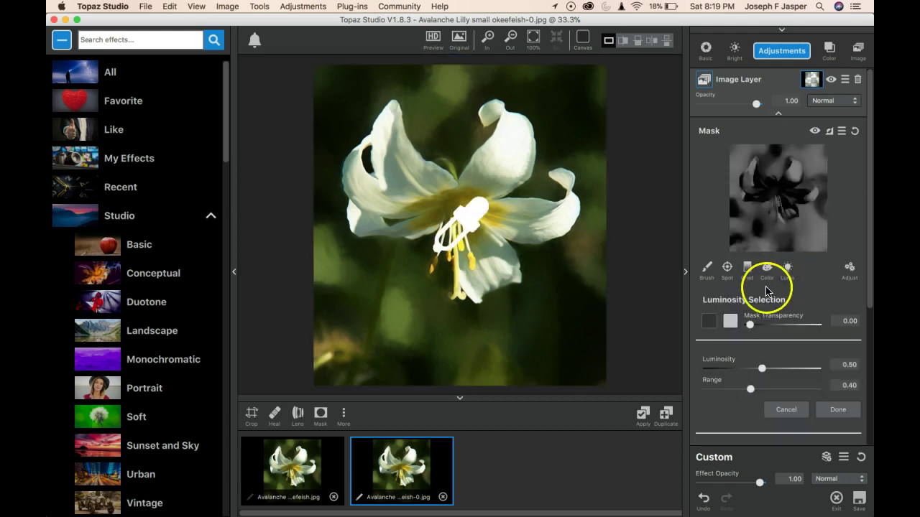
left_click(501, 164)
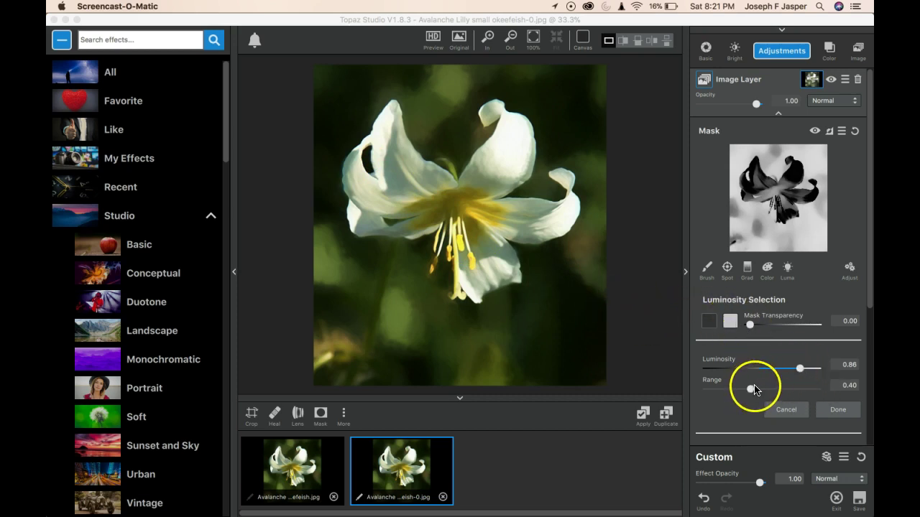
- Tune the luminosity mask to Luminosity 0.87 and Range 0.34
left_click_drag(754, 389, 737, 384)
left_click(800, 369)
left_click_drag(798, 370, 732, 388)
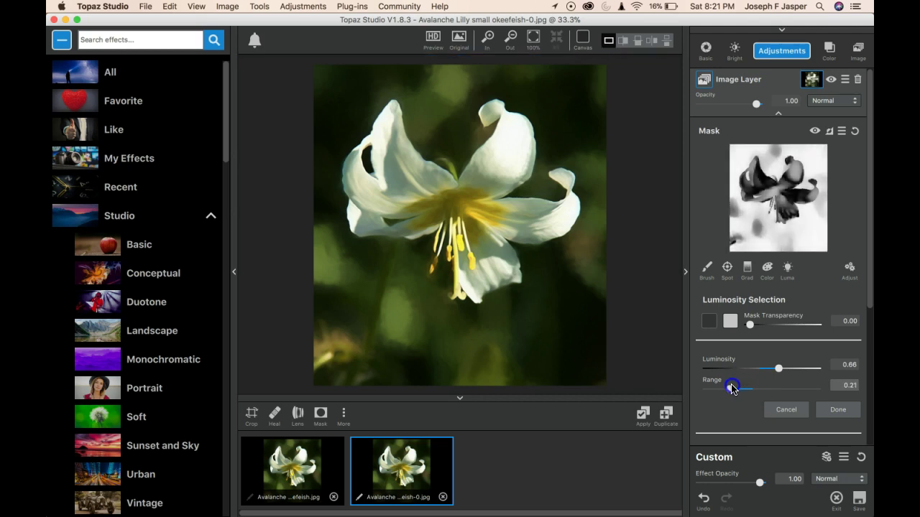
mouse_move(775, 372)
left_mouse_down()
mouse_move(784, 373)
mouse_move(773, 373)
left_mouse_up()
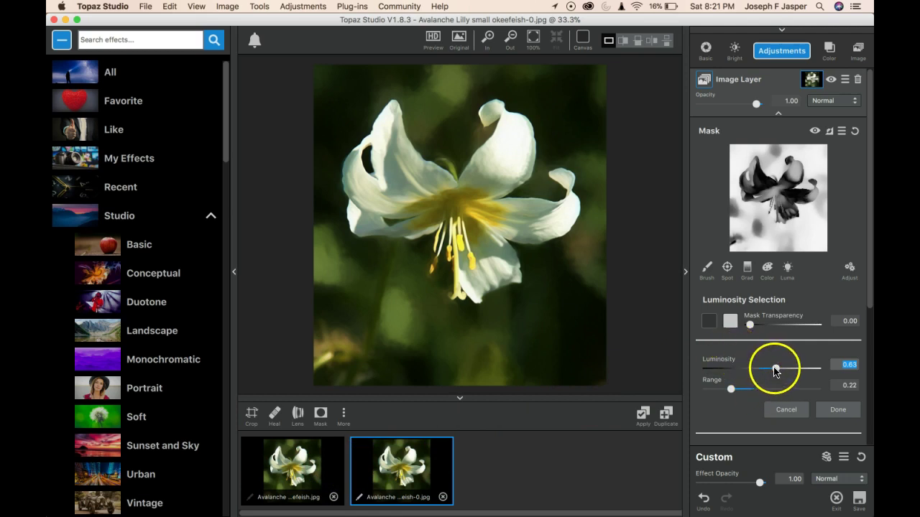
left_click_drag(776, 367, 789, 370)
left_click_drag(731, 388, 796, 374)
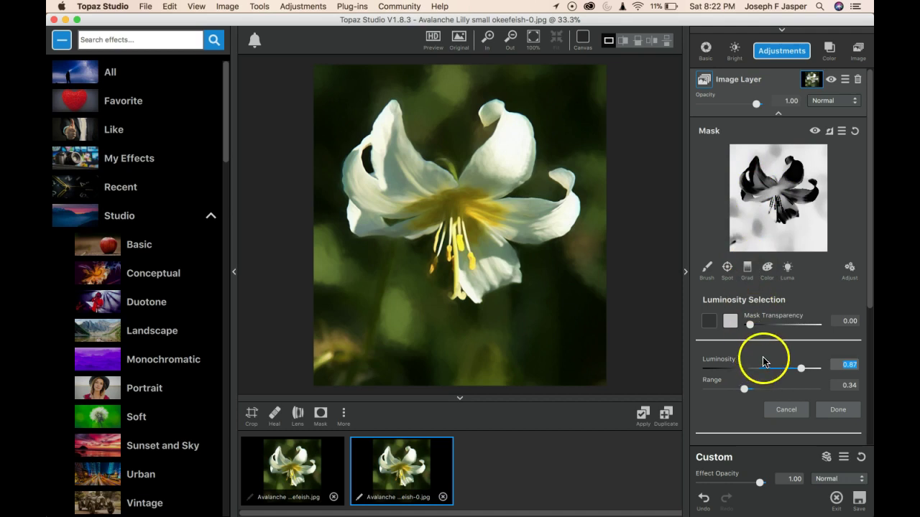
- In the mask's Adjust settings, push Contrast to 1.94 and pull Density to -0.15
left_click(851, 268)
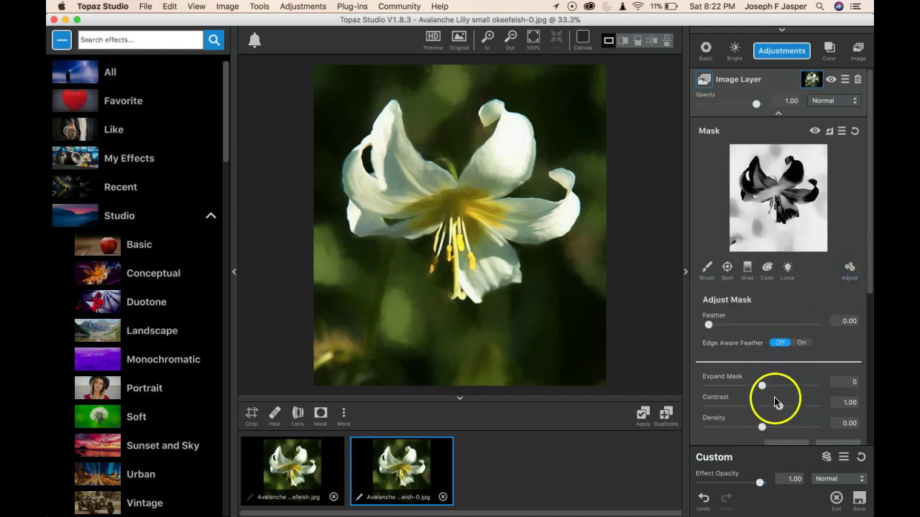
left_click(779, 407)
left_click_drag(779, 406, 803, 406)
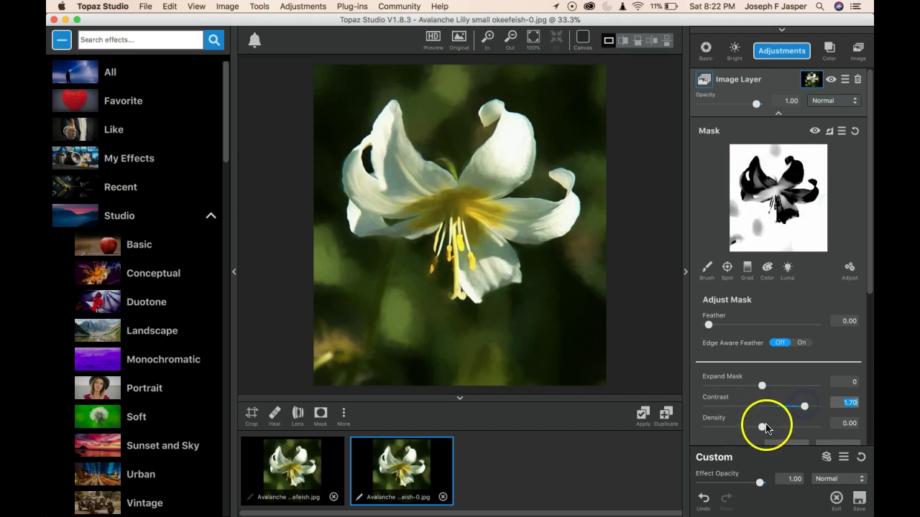
left_click(761, 427)
left_click_drag(761, 428, 752, 428)
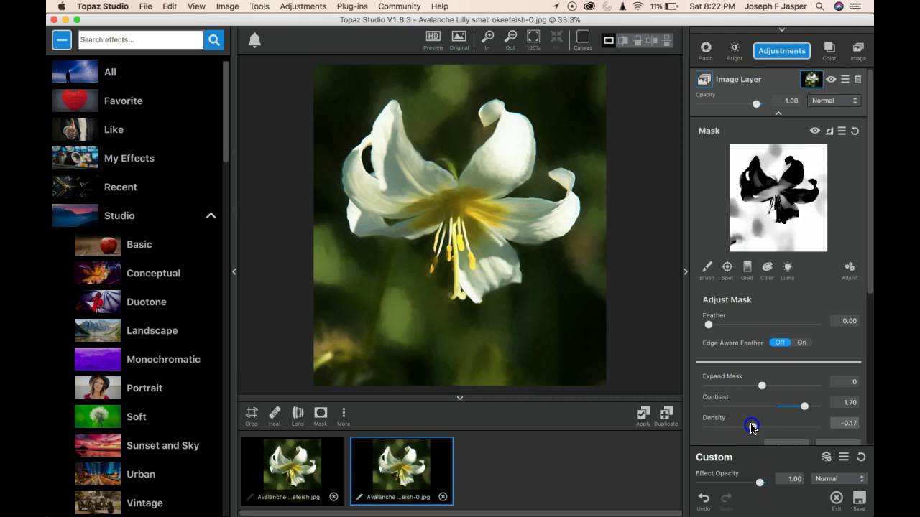
left_click_drag(799, 407, 812, 405)
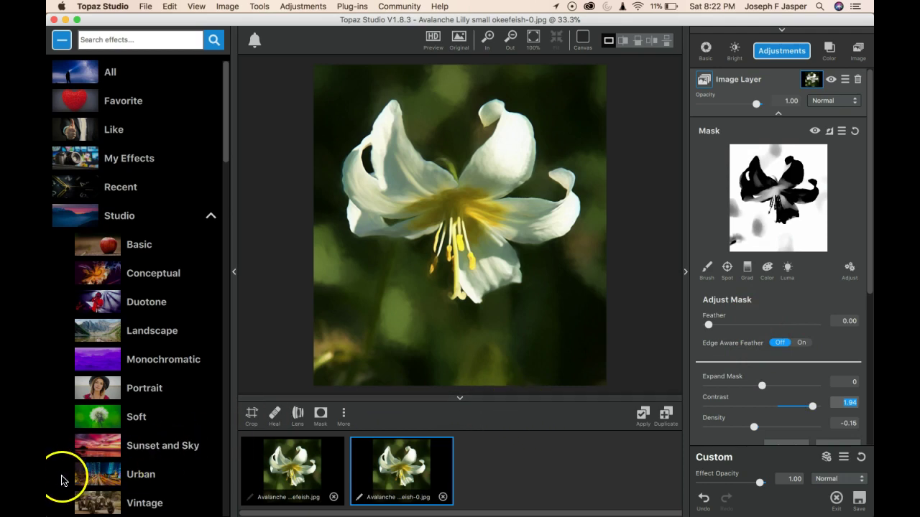
- Add an HSL Color Tuning adjustment and brighten the yellows
left_click(75, 476)
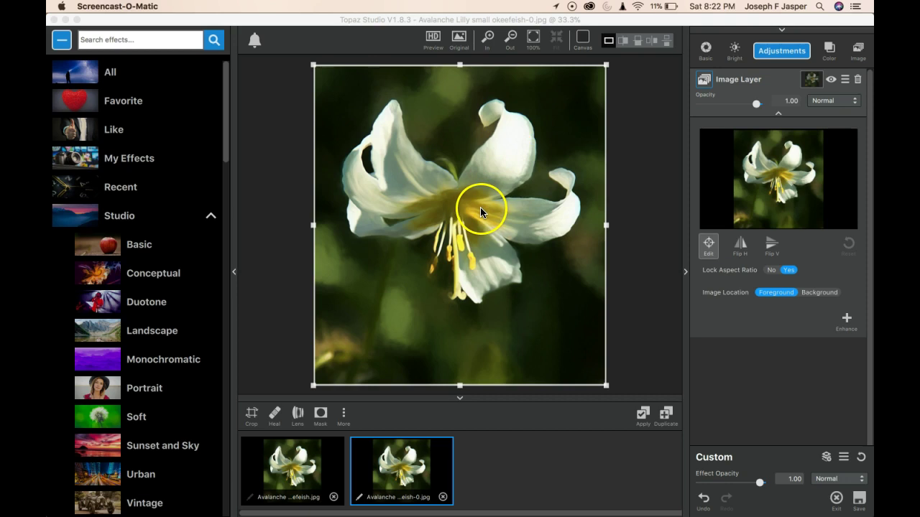
left_click(782, 52)
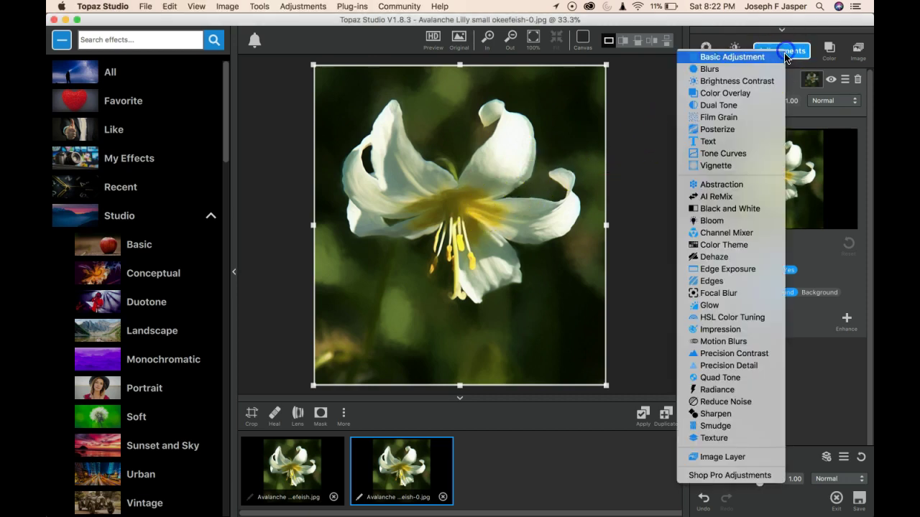
left_click(718, 321)
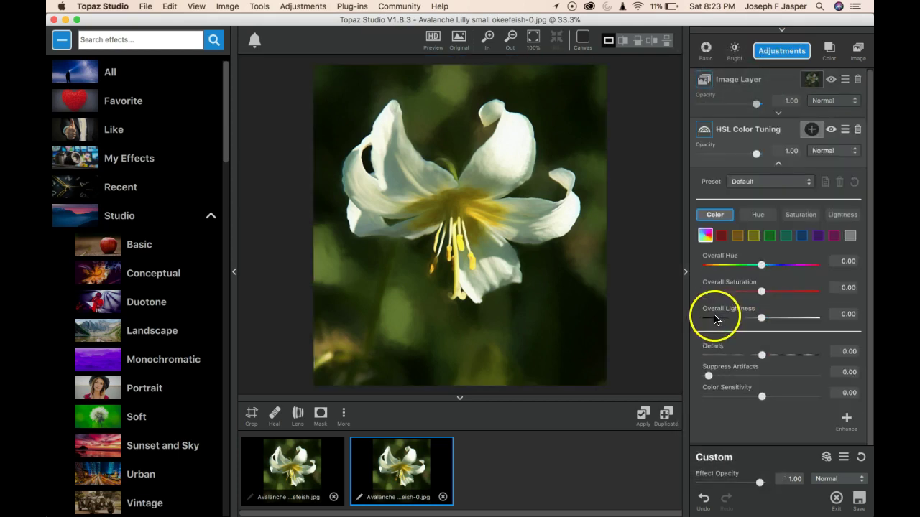
left_click(755, 241)
left_click(761, 318)
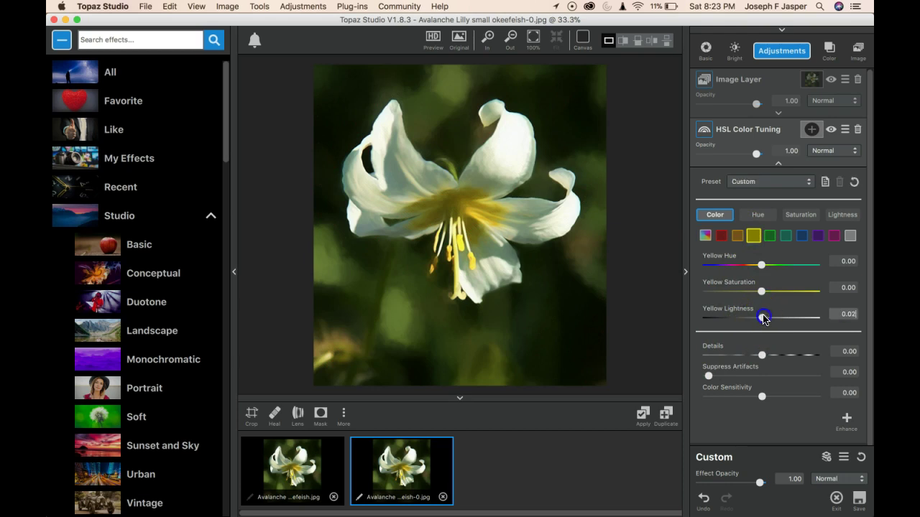
left_click_drag(763, 319, 807, 317)
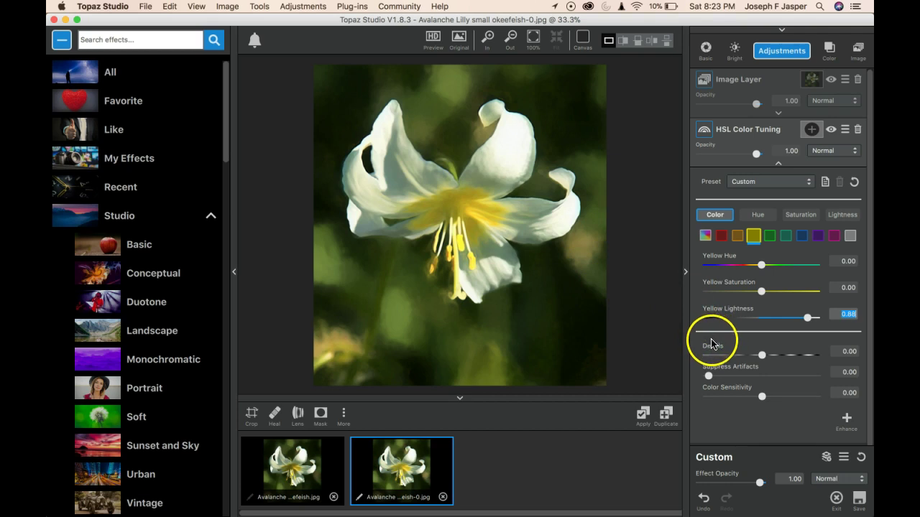
- Increase the saturation of the greens and blues
left_click(770, 237)
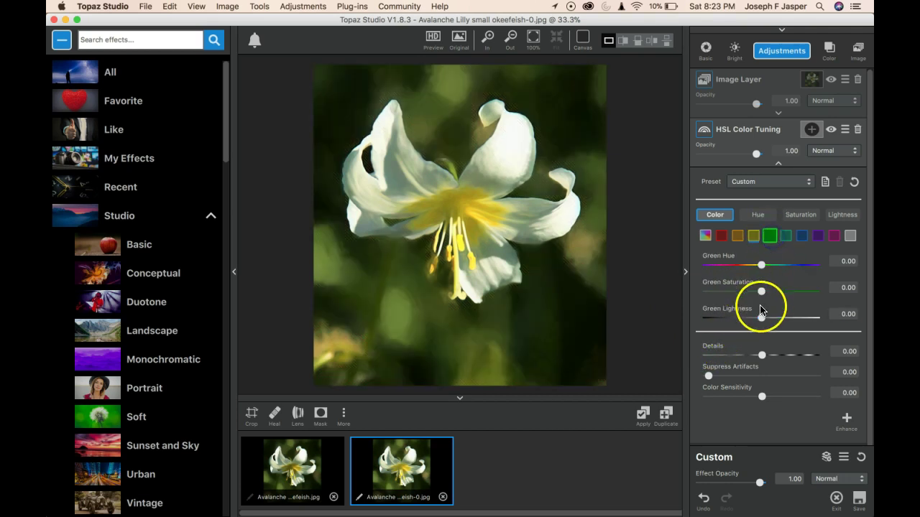
left_click_drag(764, 293, 781, 287)
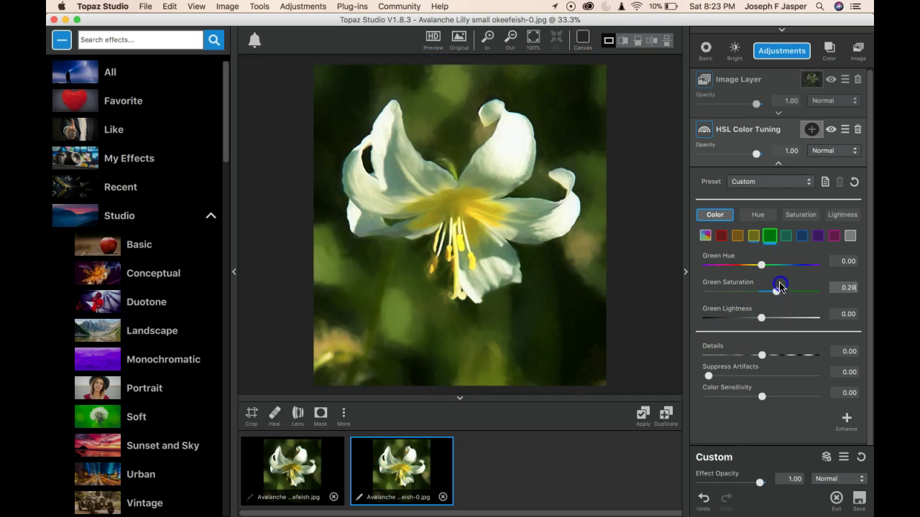
left_click(807, 238)
mouse_move(763, 292)
left_mouse_down()
mouse_move(811, 288)
mouse_move(765, 293)
mouse_move(760, 318)
mouse_move(794, 322)
mouse_move(805, 317)
mouse_move(786, 289)
mouse_move(770, 299)
left_mouse_up()
left_click(786, 235)
left_click(801, 236)
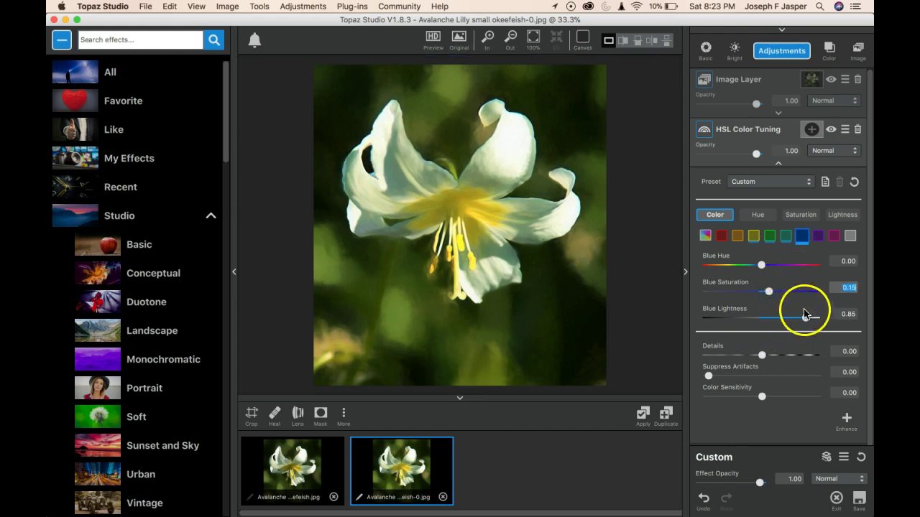
- Set Yellow Lightness 0.88, Green Saturation 0.29, Green Lightness -0.26, and apply as a new version
left_click(753, 237)
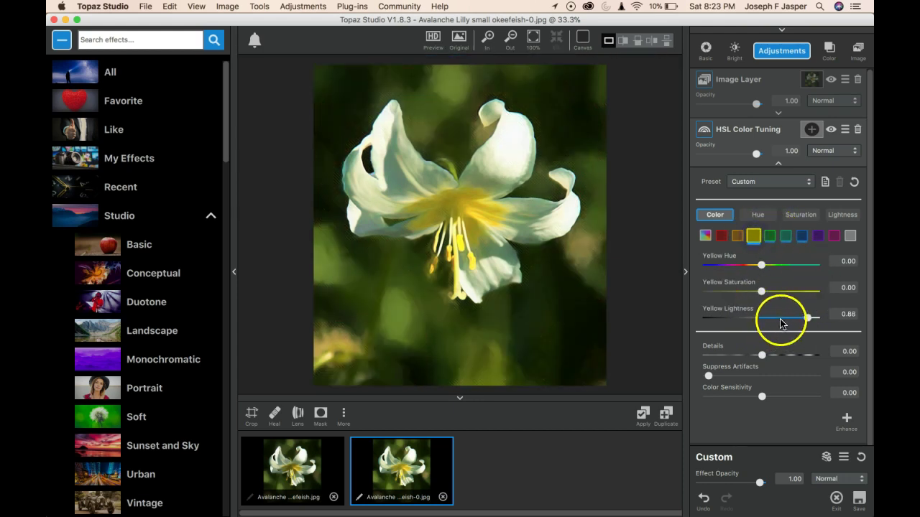
left_click_drag(782, 317, 807, 317)
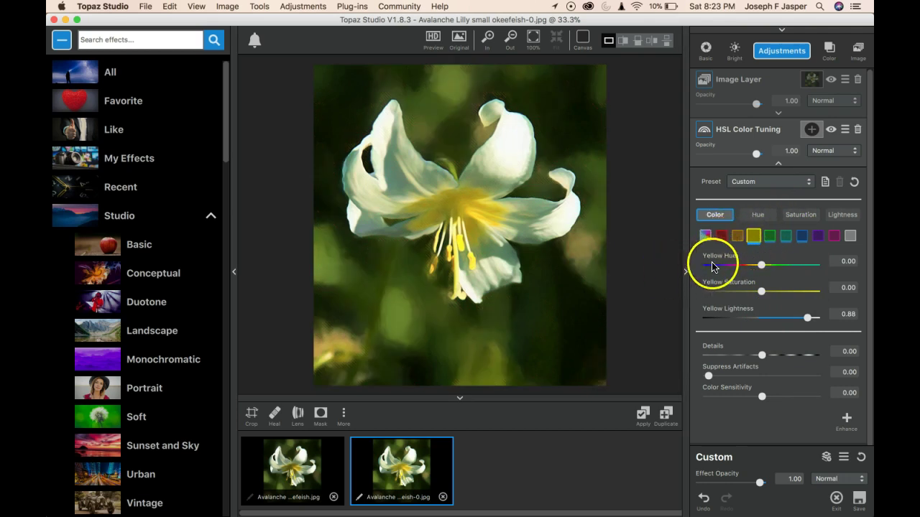
left_click(770, 238)
left_click_drag(762, 291, 776, 290)
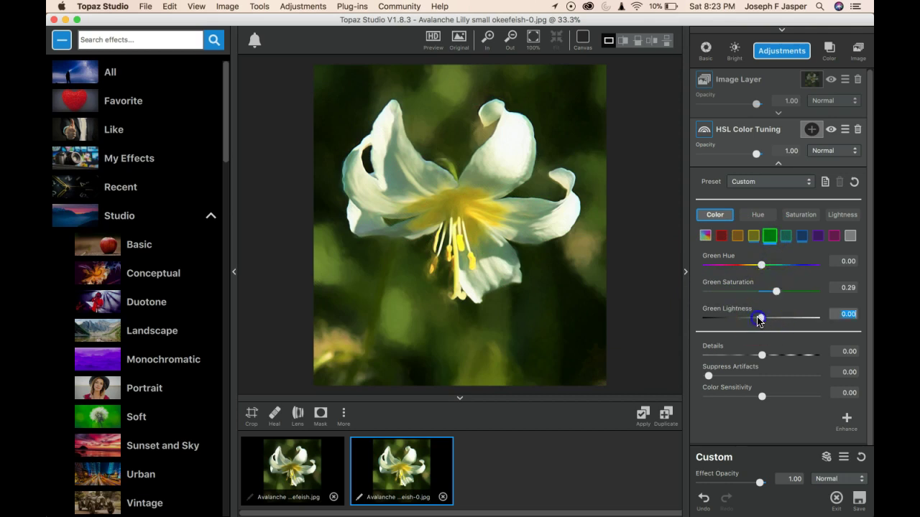
left_click_drag(758, 320, 746, 317)
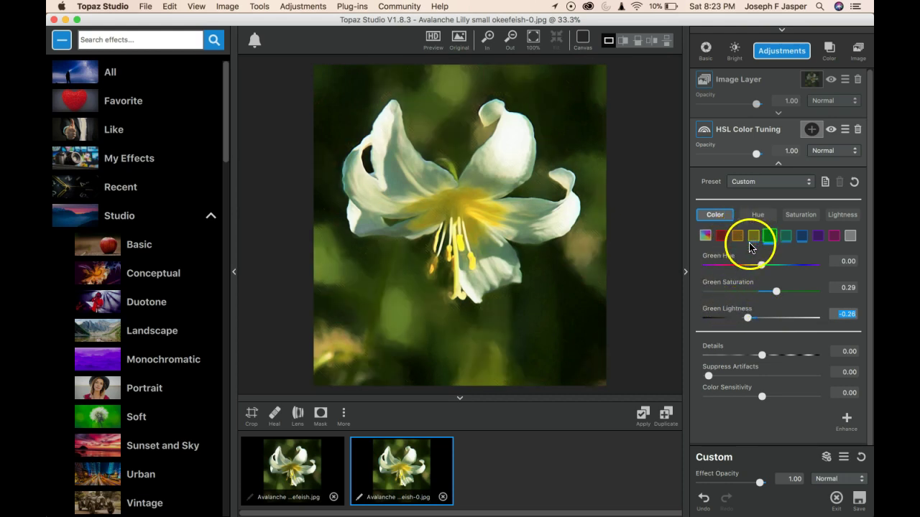
left_click(641, 415)
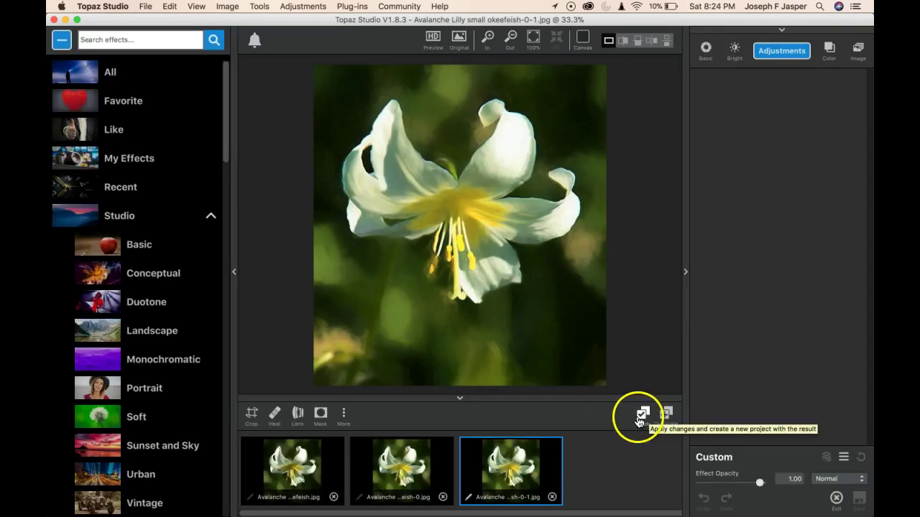
- Return to the second version and add the third version as an image layer
left_click(410, 474)
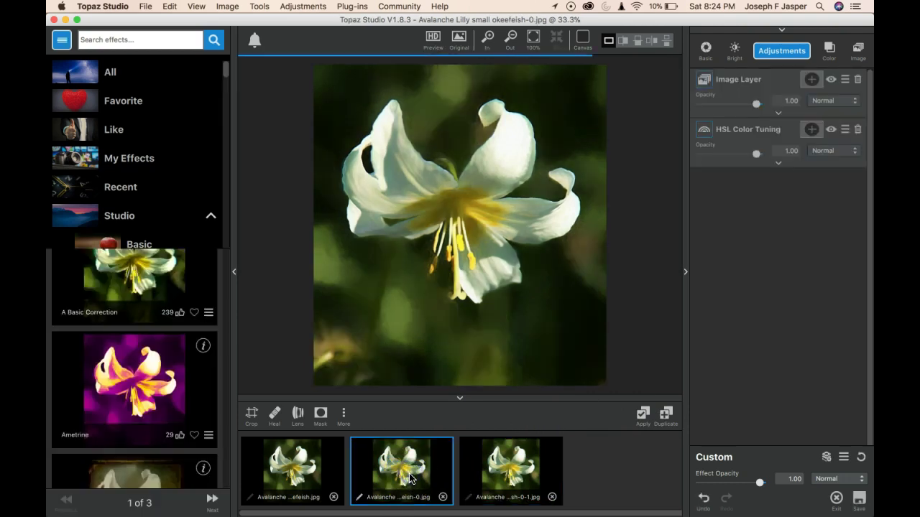
left_click(861, 457)
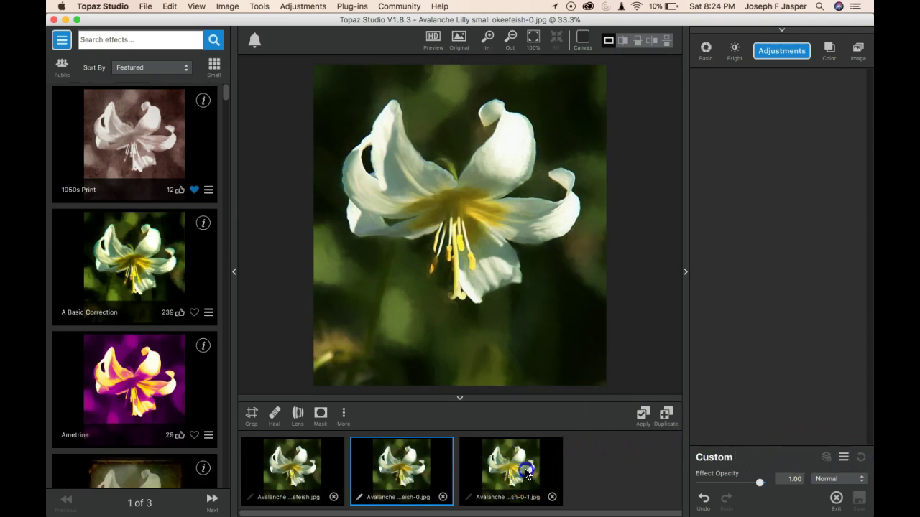
left_click_drag(525, 473, 789, 208)
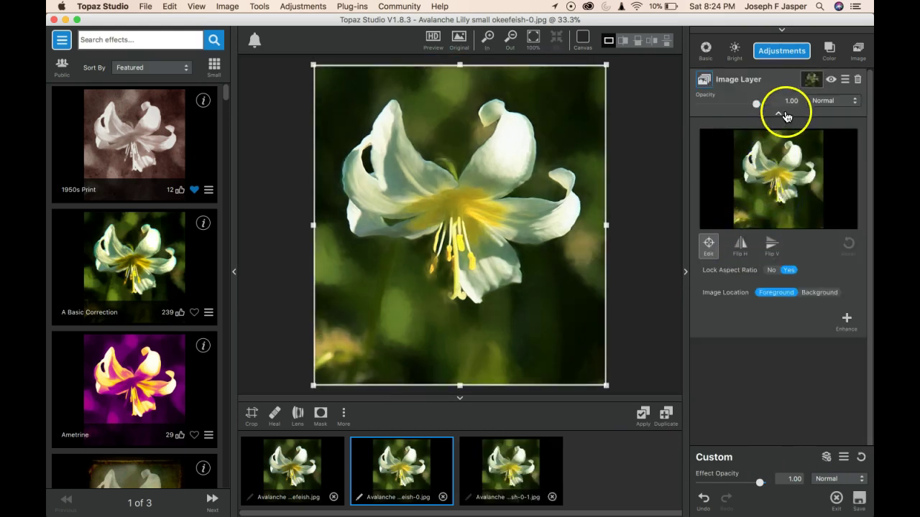
- Give the new layer a petal-sampled Luma mask: luminosity 0.88, range 0.32, contrast 1.74
left_click(812, 81)
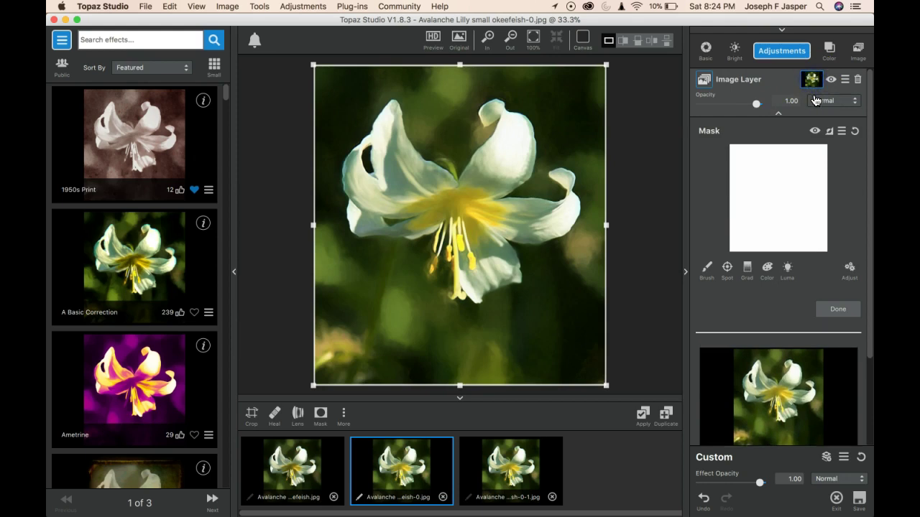
left_click(787, 267)
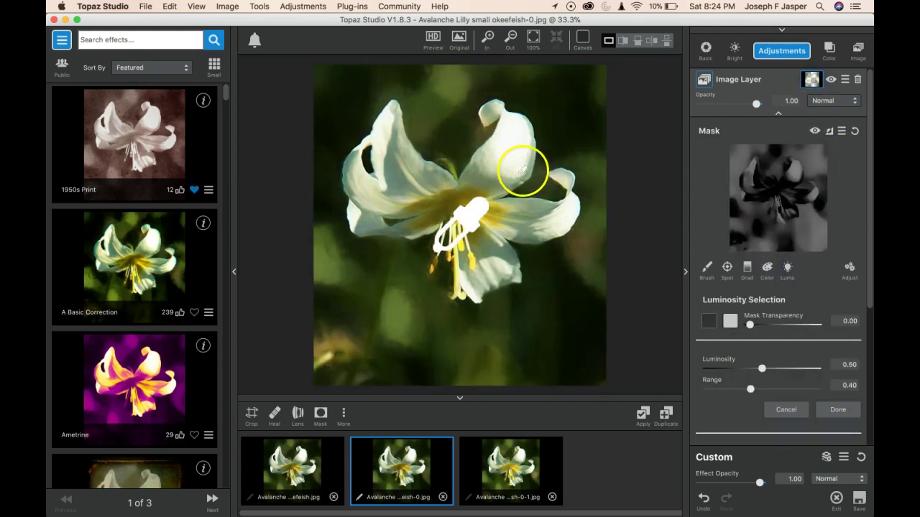
left_click(497, 164)
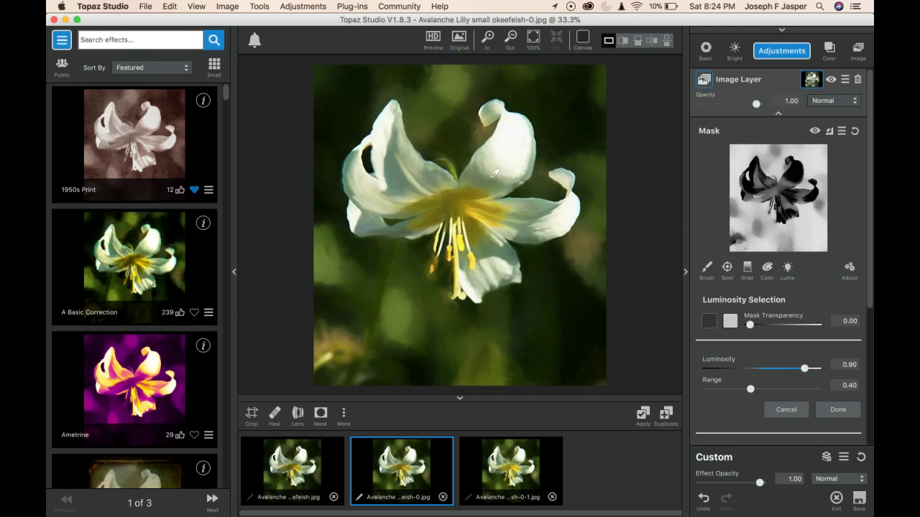
left_click(501, 172)
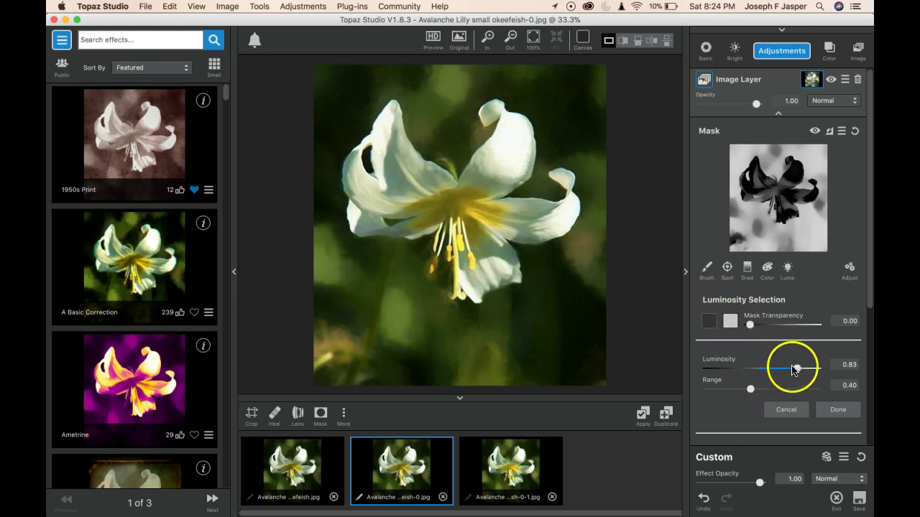
left_click_drag(751, 390, 743, 389)
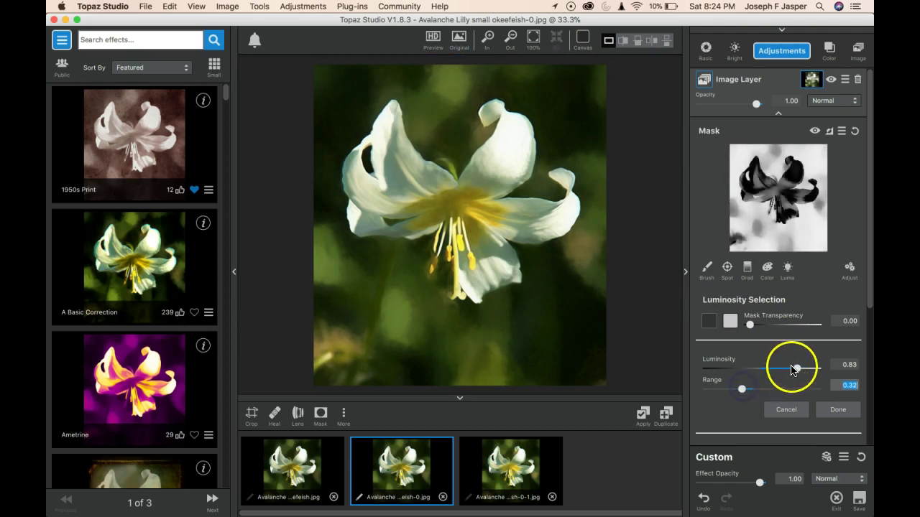
left_click_drag(797, 368, 786, 370)
left_click(849, 268)
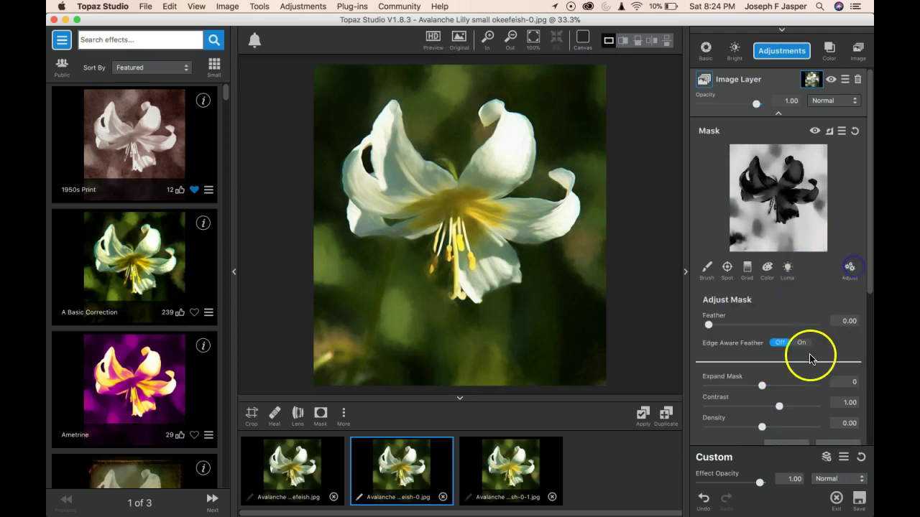
left_click_drag(775, 404, 806, 403)
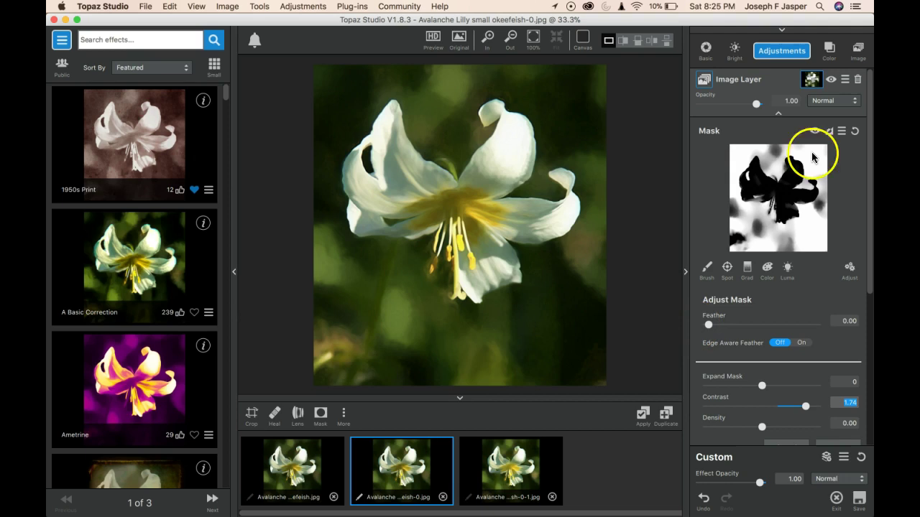
- Copy the lily mask and add a pink Color Overlay at opacity 1.00
left_click(842, 133)
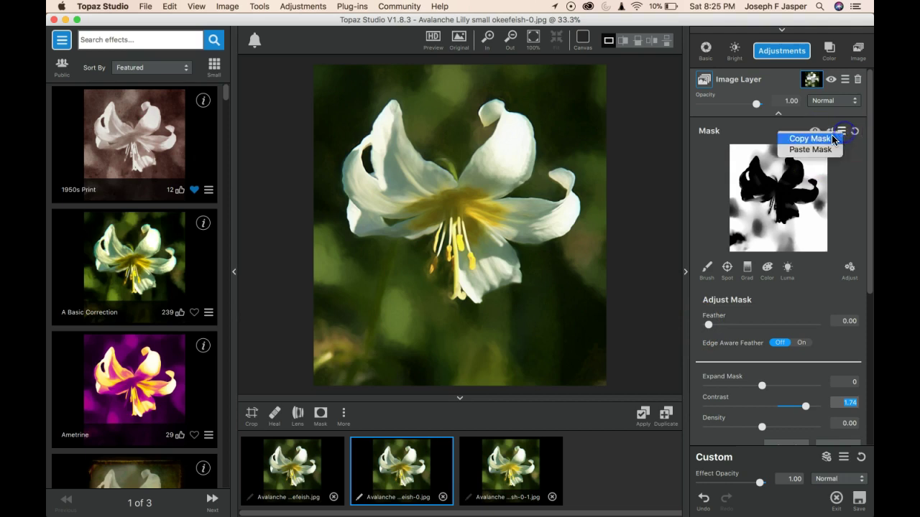
left_click(821, 139)
left_click(830, 47)
left_click(799, 227)
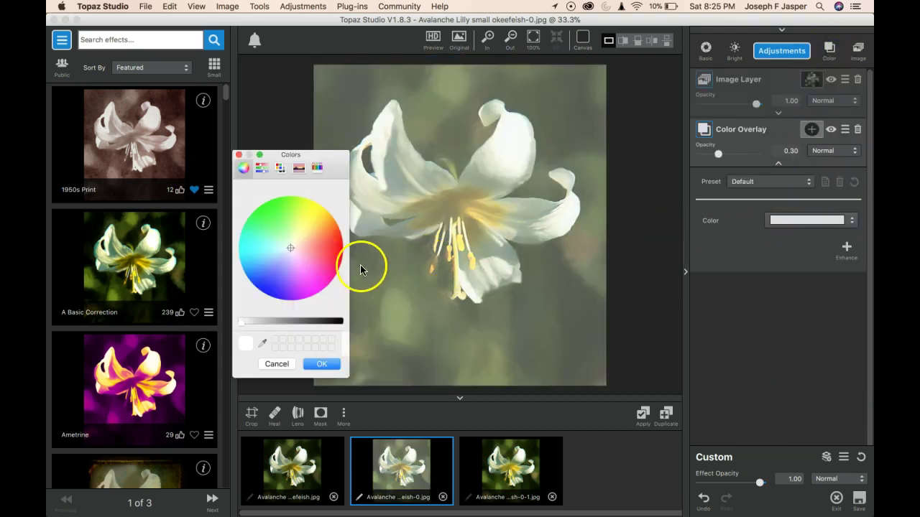
left_click(330, 265)
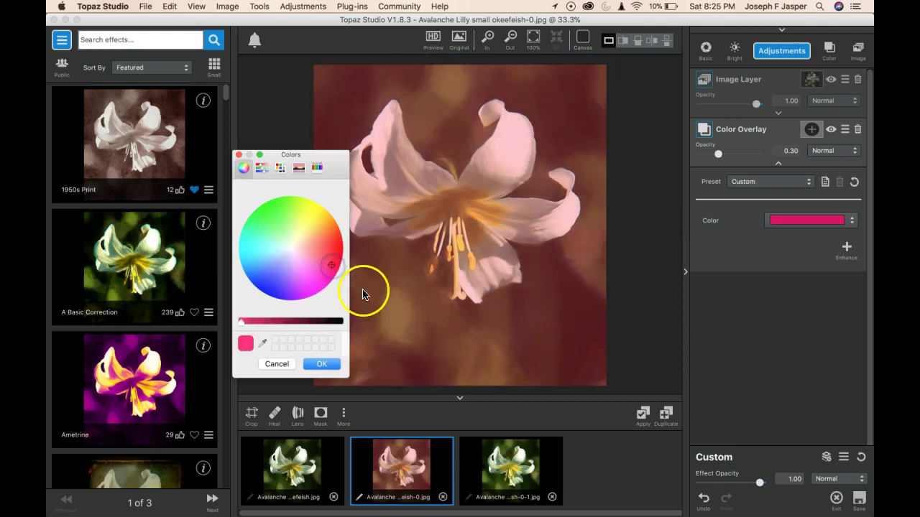
left_click(322, 364)
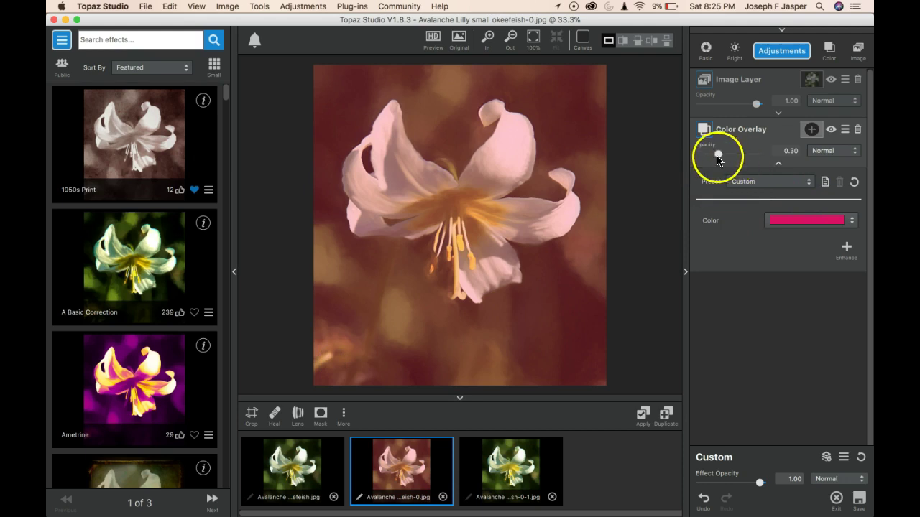
left_click_drag(718, 154, 786, 167)
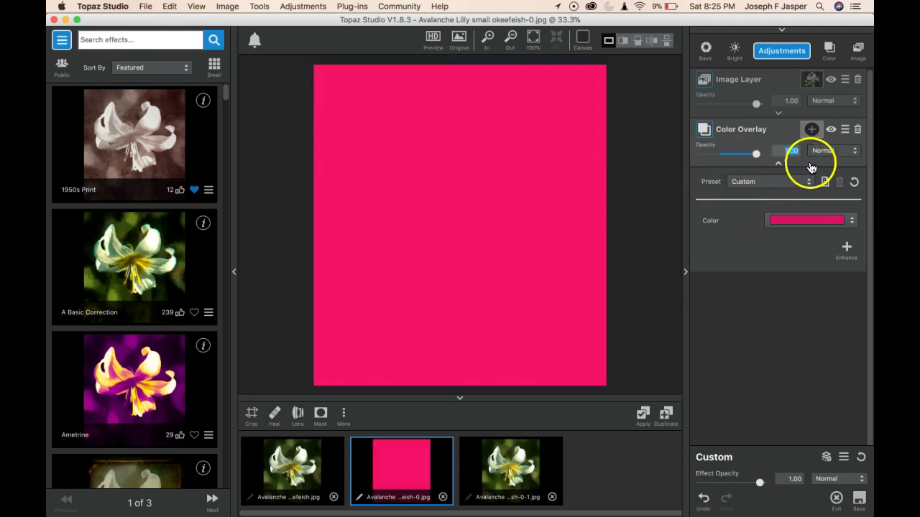
- Add a mask to the pink overlay and paste the copied lily mask onto it
left_click(845, 130)
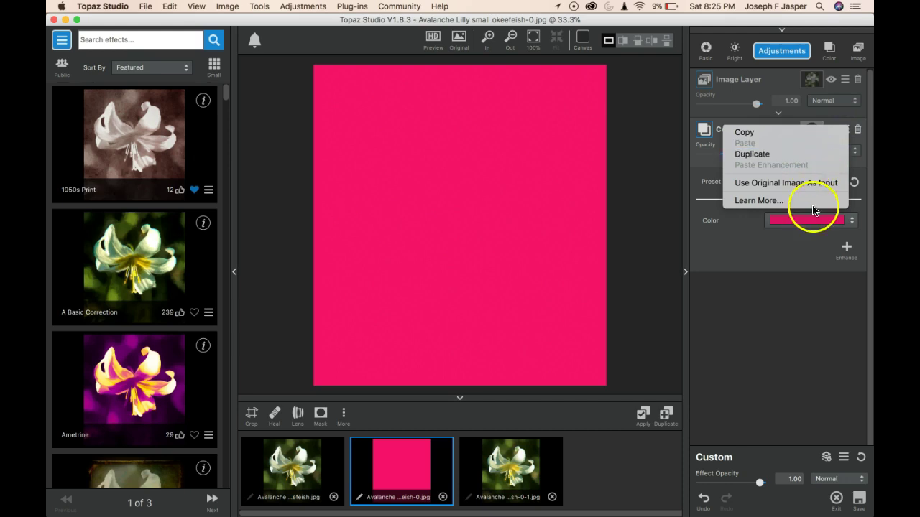
left_click(799, 302)
left_click(811, 129)
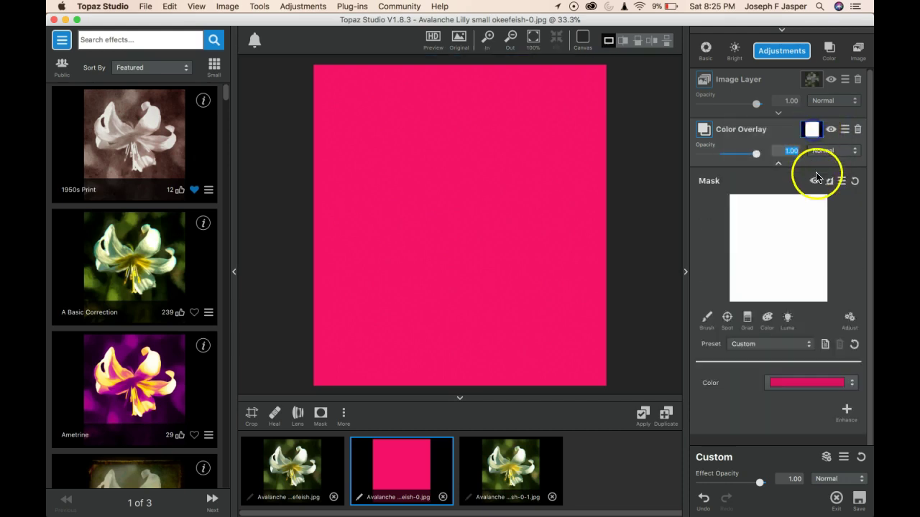
scroll(817, 183, "down", 2)
left_click(843, 137)
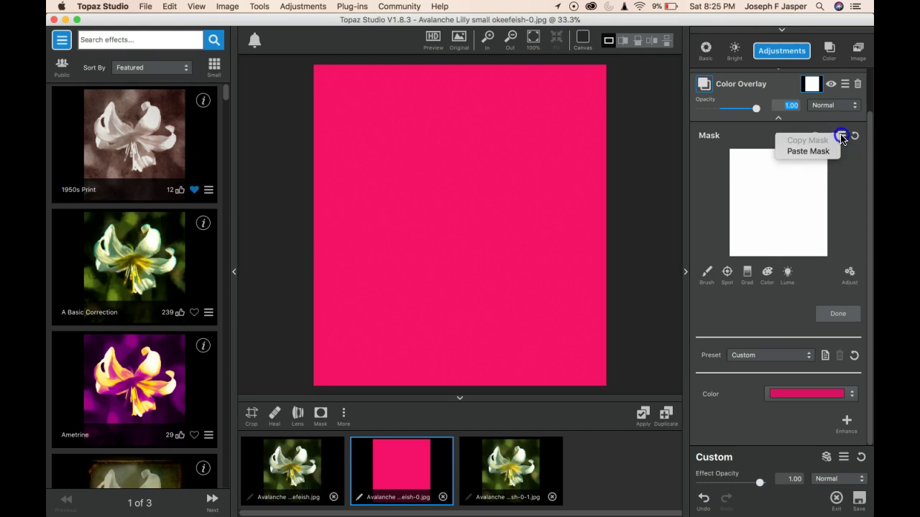
left_click(822, 152)
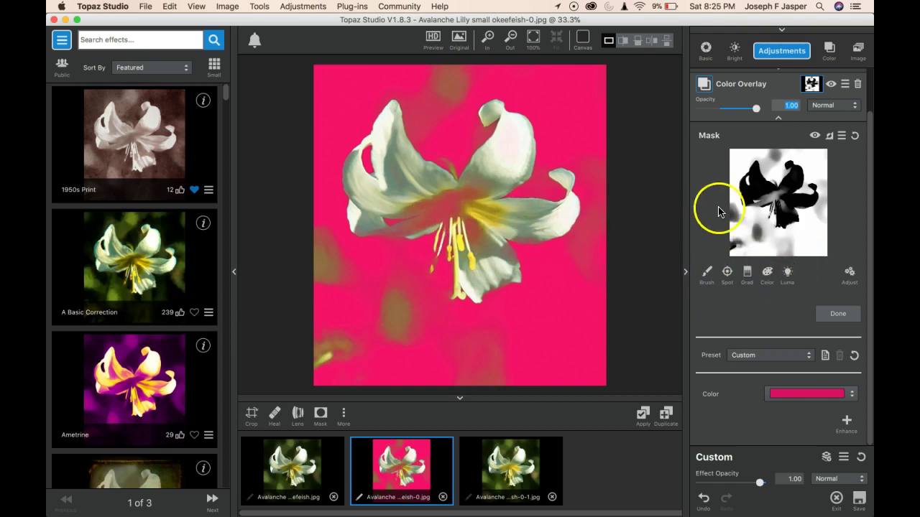
- Set the overlay mask's Contrast to 1.90 and Density to -0.17
left_click(850, 274)
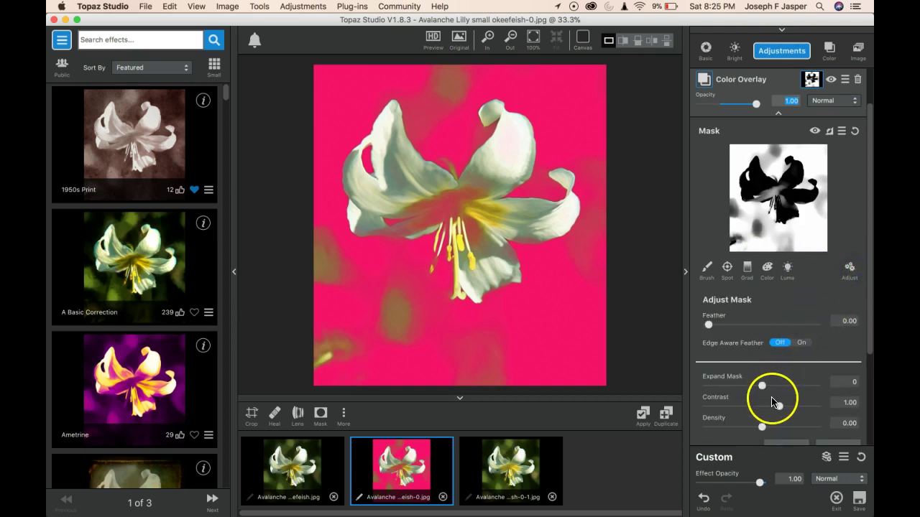
left_click_drag(777, 408, 812, 408)
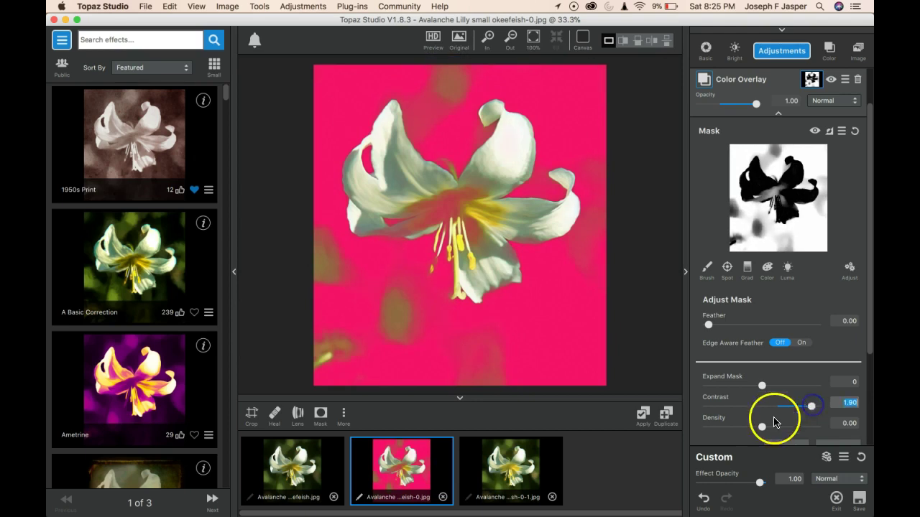
left_click_drag(762, 426, 753, 424)
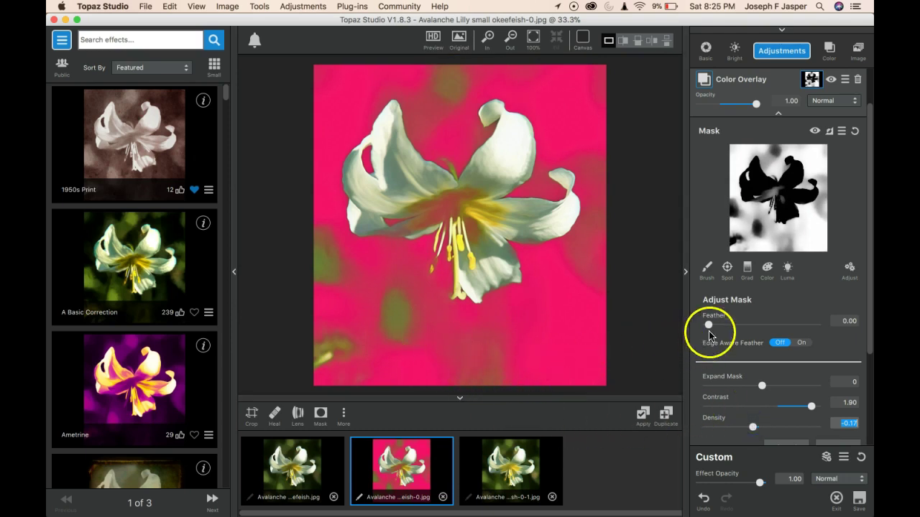
- With a full-strength Mask Brush, paint pink over the bottom, left and top background
left_click(714, 268)
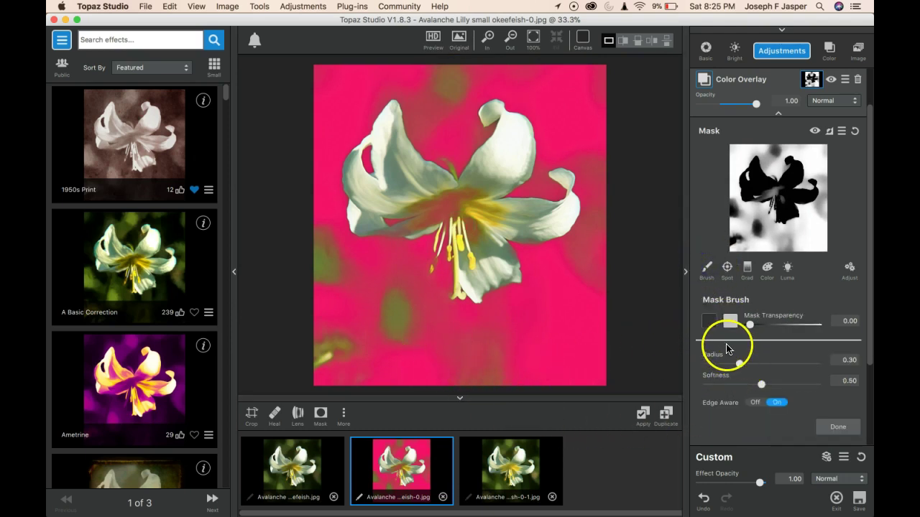
left_click(711, 320)
left_click_drag(400, 328, 396, 291)
mouse_move(431, 343)
left_mouse_down()
mouse_move(382, 380)
mouse_move(343, 331)
left_mouse_up()
mouse_move(352, 373)
left_mouse_down()
mouse_move(416, 353)
mouse_move(453, 373)
mouse_move(500, 352)
mouse_move(453, 364)
left_mouse_up()
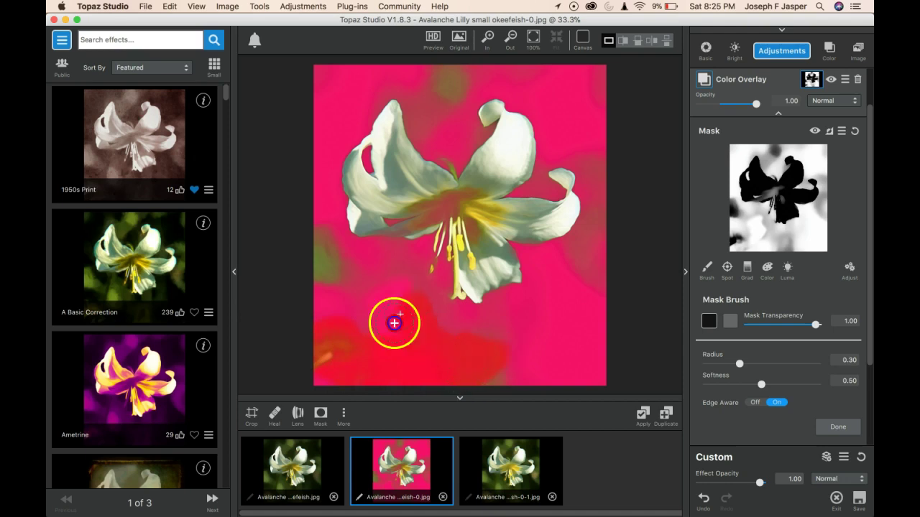
mouse_move(322, 345)
left_mouse_down()
mouse_move(317, 283)
mouse_move(326, 263)
left_mouse_up()
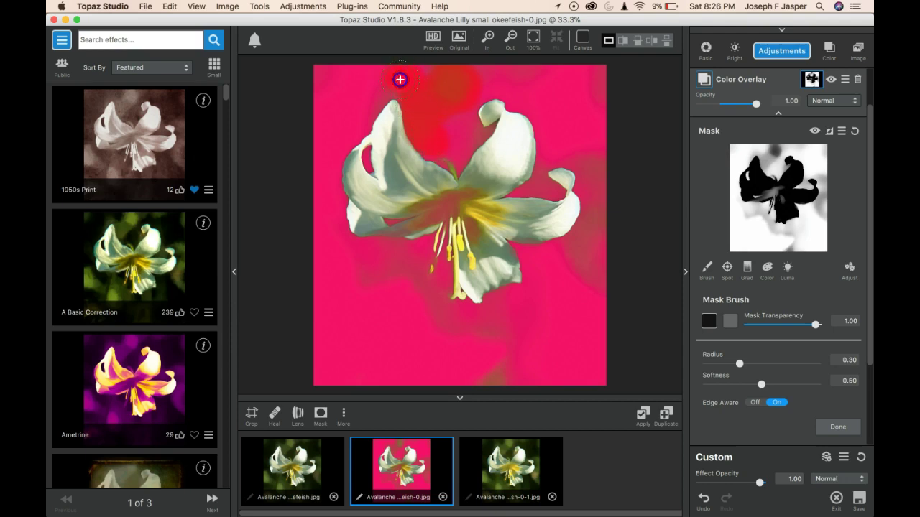
mouse_move(376, 92)
left_mouse_down()
mouse_move(414, 70)
mouse_move(506, 85)
mouse_move(593, 167)
left_mouse_up()
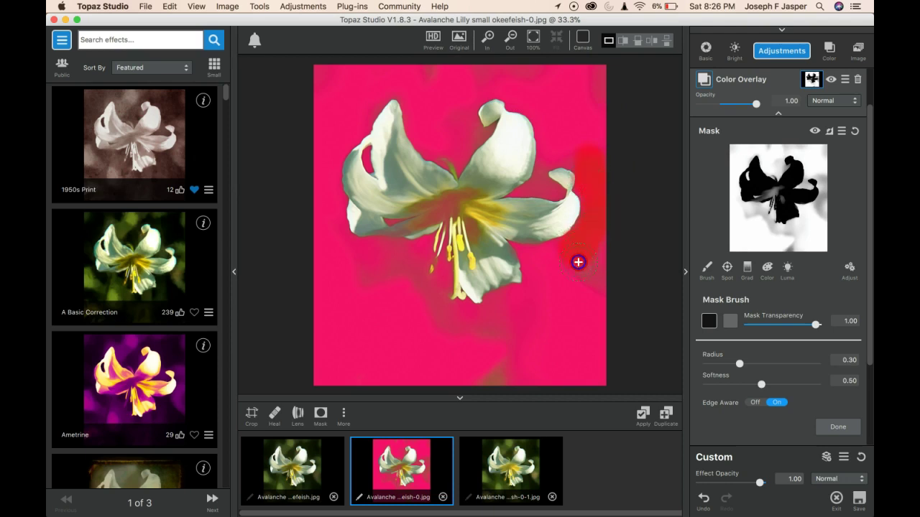
scroll(594, 279, "up", 1)
mouse_move(460, 386)
left_mouse_down()
mouse_move(477, 353)
mouse_move(430, 334)
mouse_move(432, 343)
mouse_move(440, 307)
mouse_move(437, 338)
mouse_move(409, 299)
left_mouse_up()
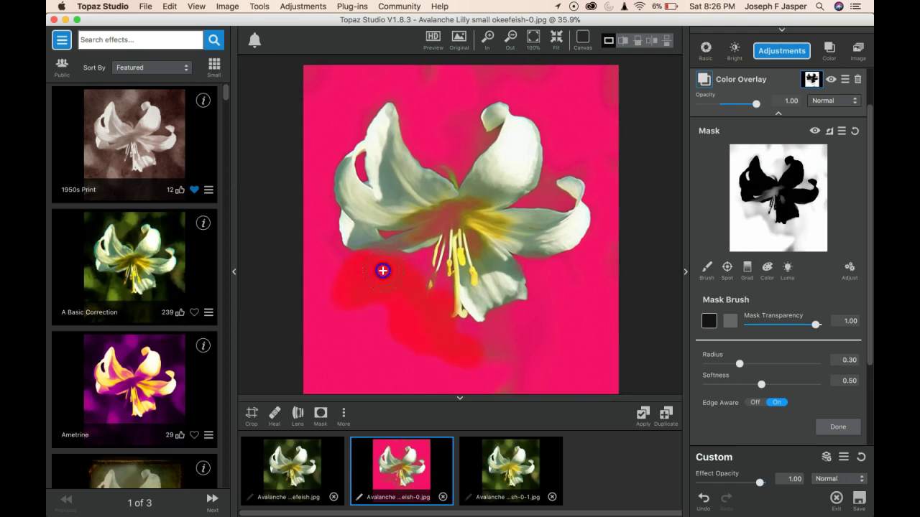
- Shrink the brush to radius 0.14 and clear pink from the lower petal edge and flower centre
left_click(710, 321)
left_click_drag(739, 363, 722, 364)
left_click_drag(378, 274, 398, 243)
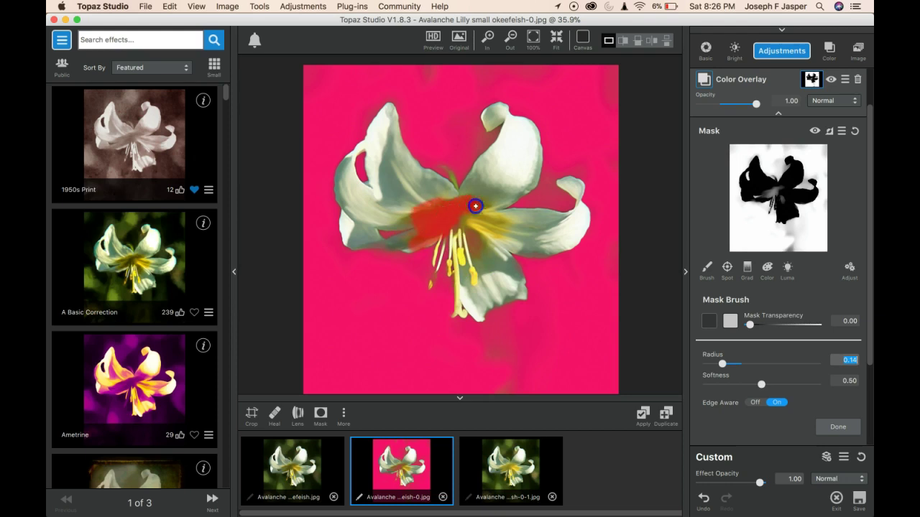
left_click_drag(470, 220, 473, 222)
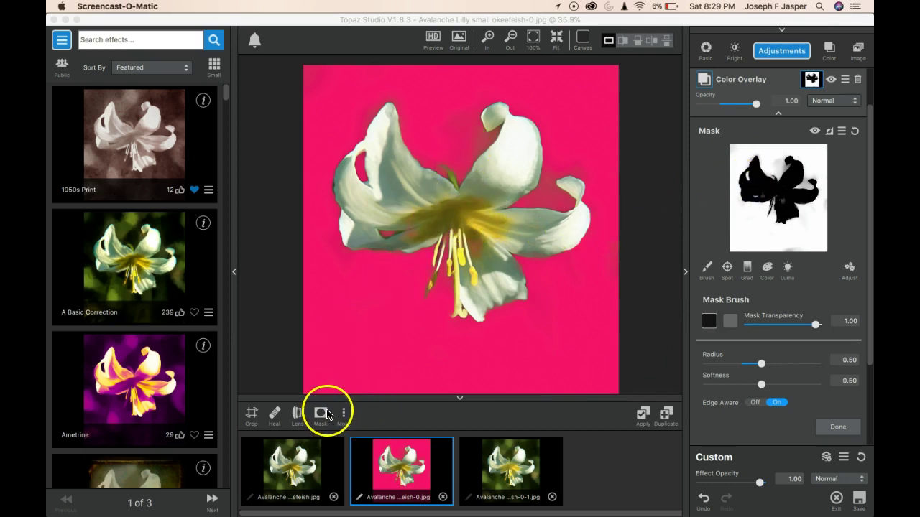
- Paint pink back into the upper-right background and around the right petal edges
left_click(733, 321)
left_click_drag(468, 137, 436, 105)
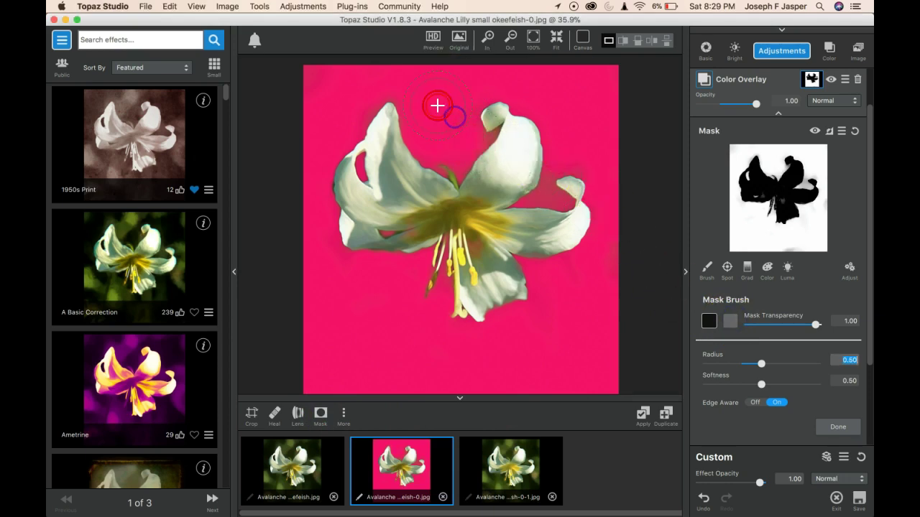
left_click(586, 127)
left_click(587, 153)
left_click(599, 276)
left_click(555, 189)
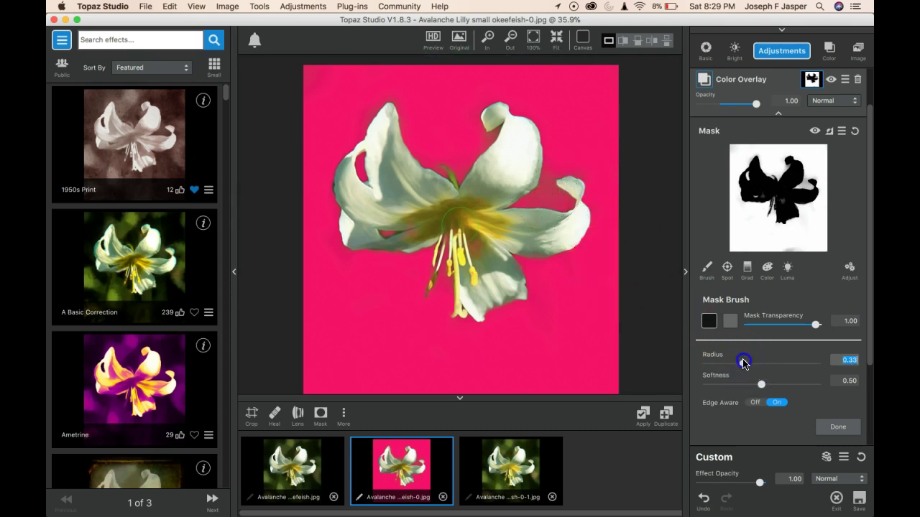
left_click(551, 197)
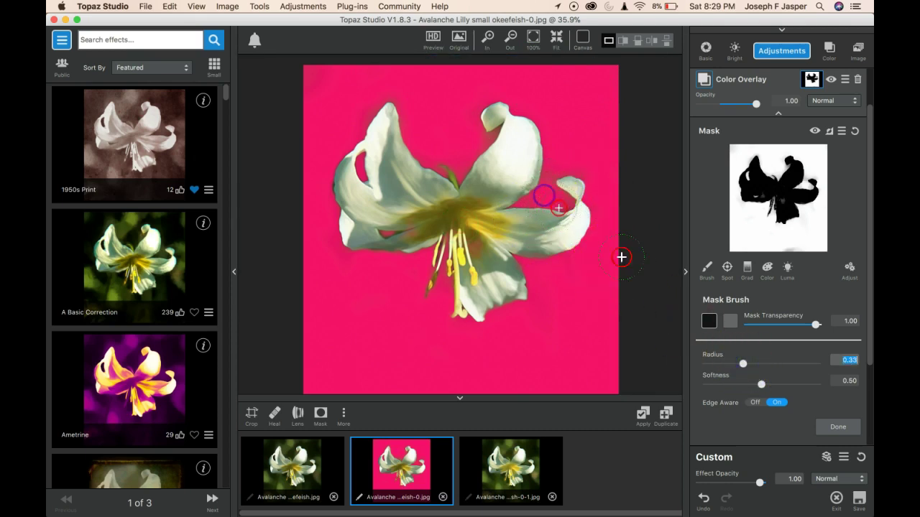
mouse_move(593, 175)
left_mouse_down()
mouse_move(583, 164)
mouse_move(540, 236)
mouse_move(548, 195)
left_mouse_up()
left_click(553, 205)
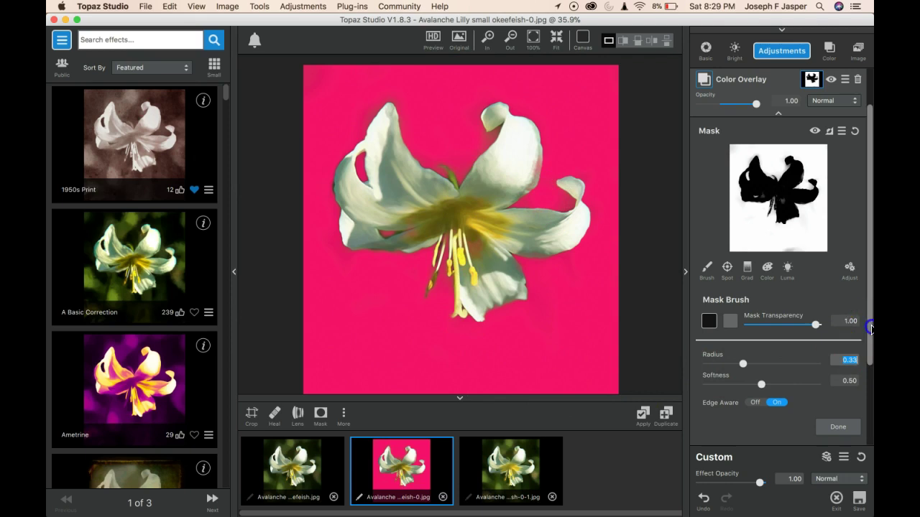
- Change the Color Overlay colour from pink to black
scroll(862, 359, "down", 5)
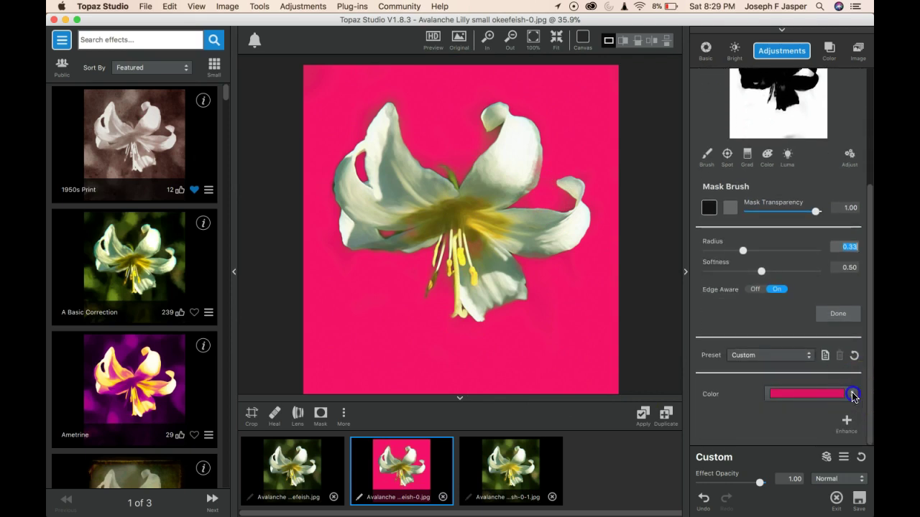
left_click(851, 394)
left_click(336, 320)
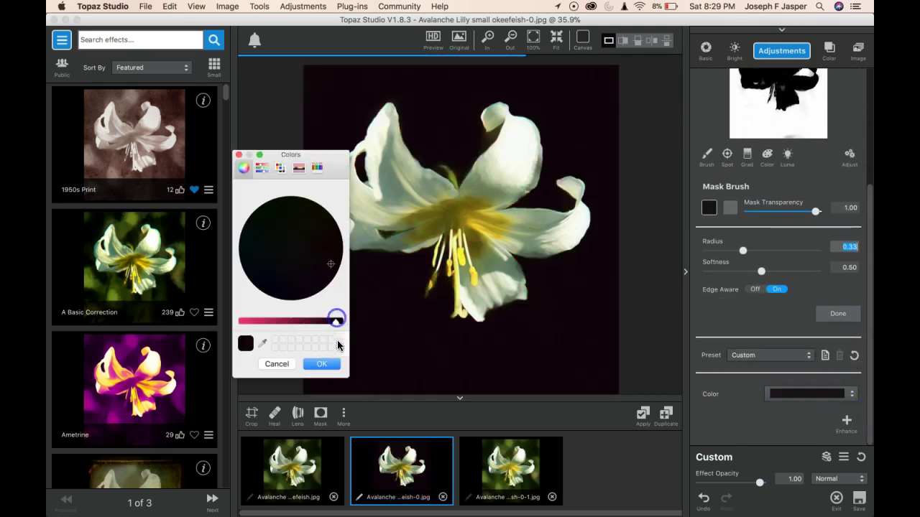
left_click(328, 364)
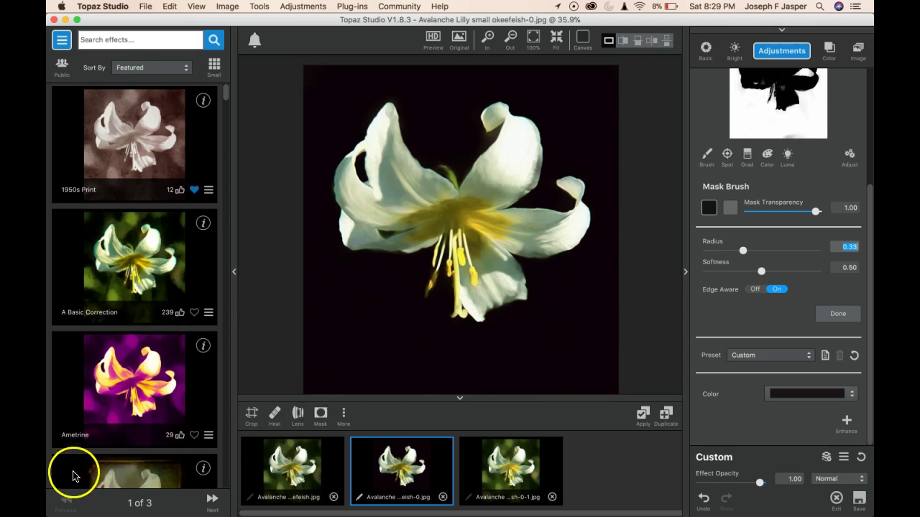
- Clear the dark overlay from the lily's centre with the Mask Brush
left_click(71, 476)
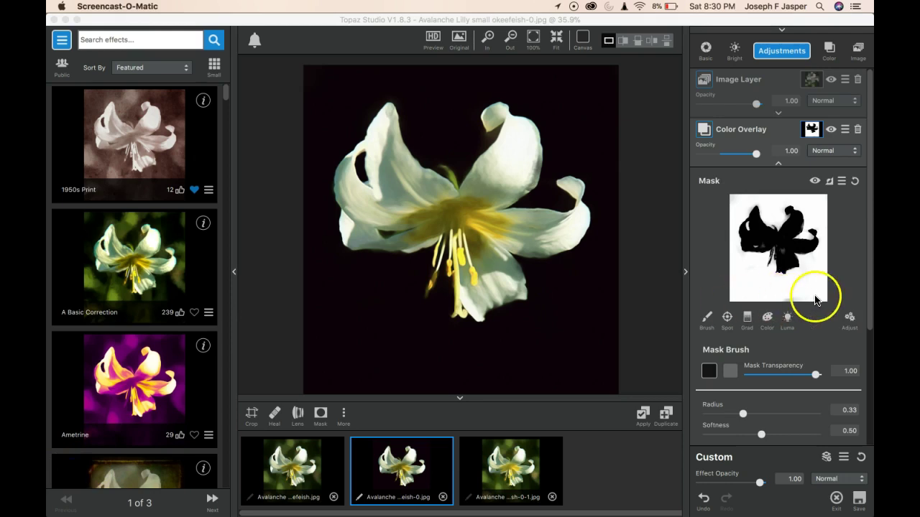
left_click(708, 371)
mouse_move(464, 243)
left_mouse_down()
mouse_move(502, 237)
mouse_move(499, 250)
mouse_move(491, 229)
mouse_move(456, 218)
mouse_move(406, 166)
mouse_move(386, 123)
mouse_move(345, 176)
mouse_move(358, 198)
mouse_move(398, 184)
mouse_move(420, 207)
mouse_move(493, 196)
mouse_move(525, 154)
mouse_move(517, 175)
mouse_move(477, 191)
mouse_move(511, 230)
mouse_move(559, 251)
mouse_move(567, 234)
mouse_move(487, 230)
mouse_move(509, 222)
left_mouse_up()
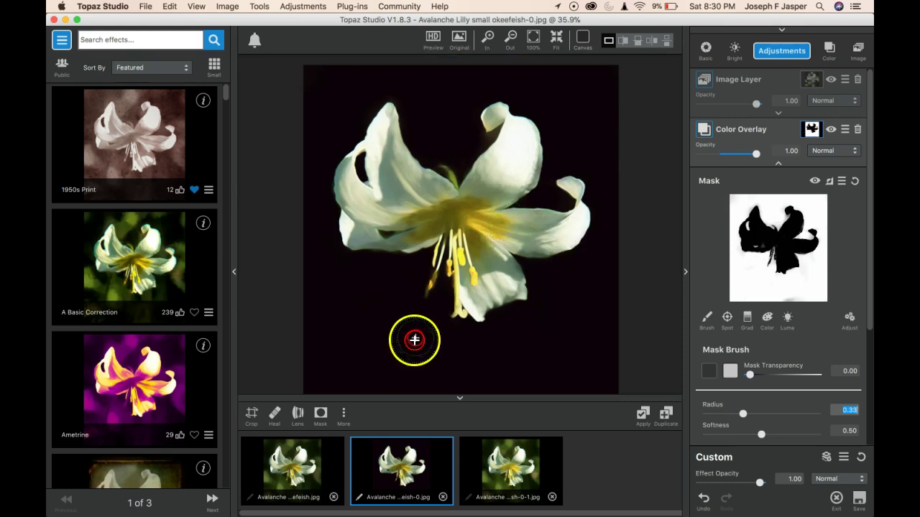